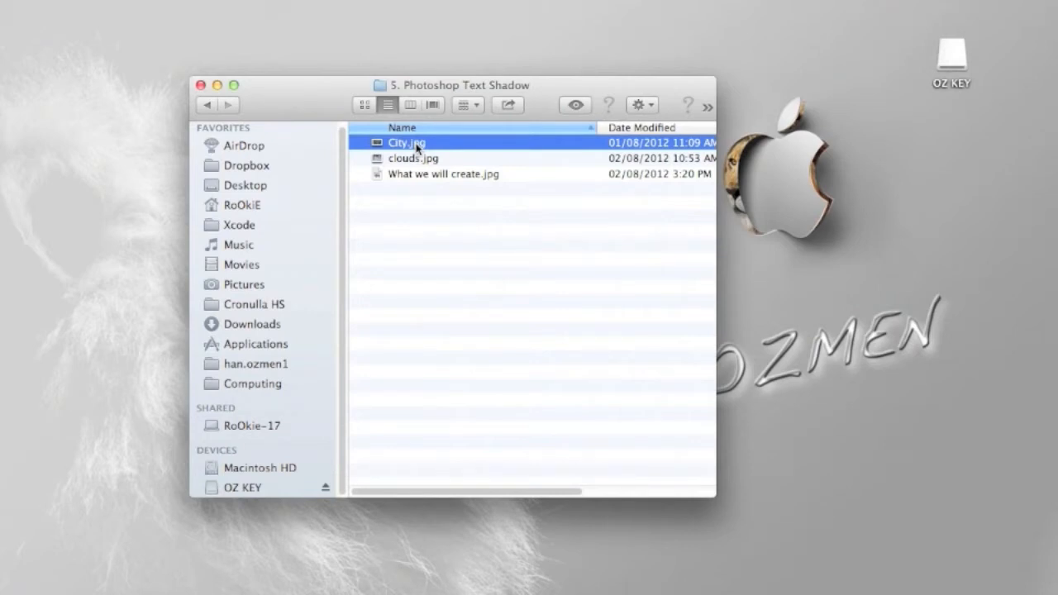
- Open City.jpg in Adobe Photoshop CS5 and enlarge its document window
{"action": "right_click", "coordinate": [415, 147]}
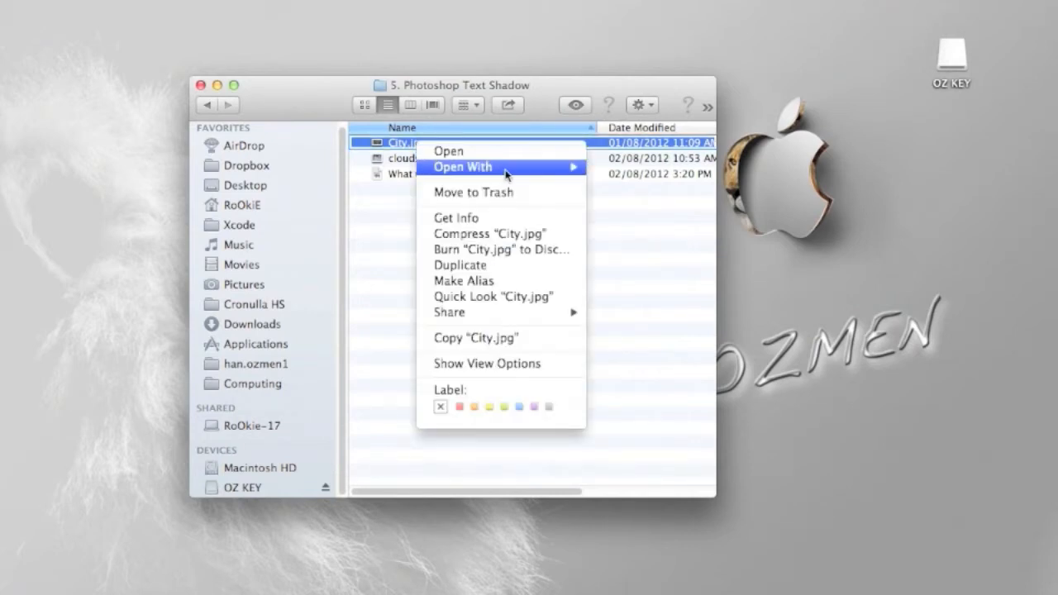
{"action": "mouse_move", "coordinate": [506, 172]}
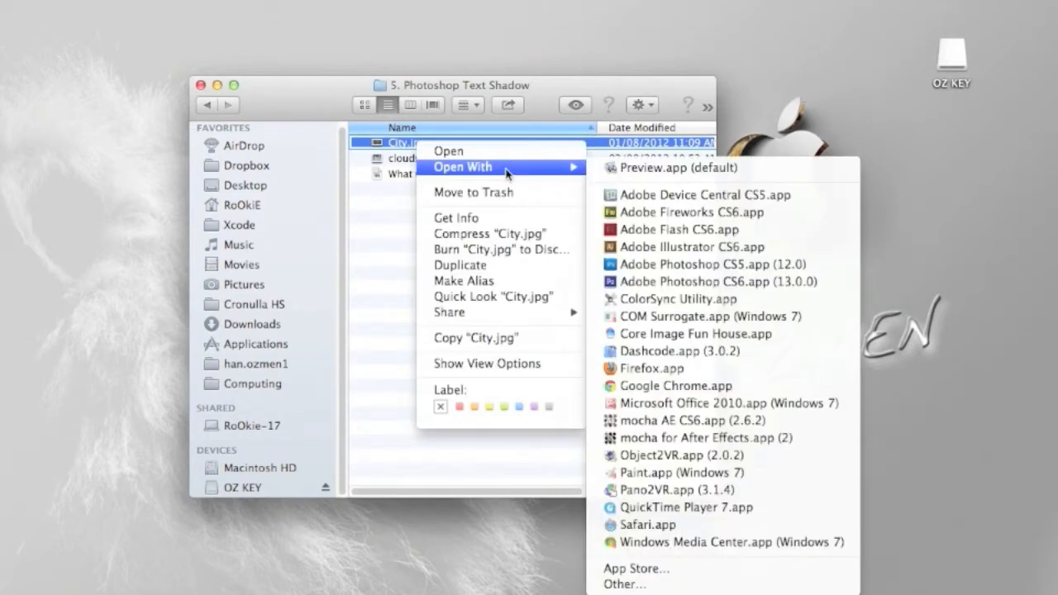
{"action": "left_click", "coordinate": [691, 265]}
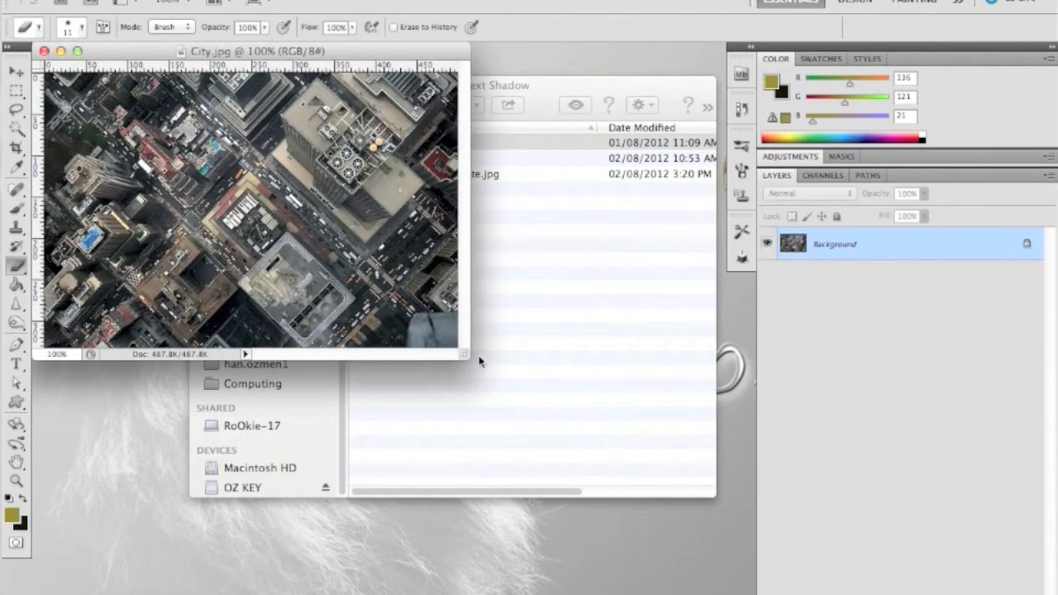
{"action": "left_click_drag", "start_coordinate": [465, 356], "coordinate": [747, 570]}
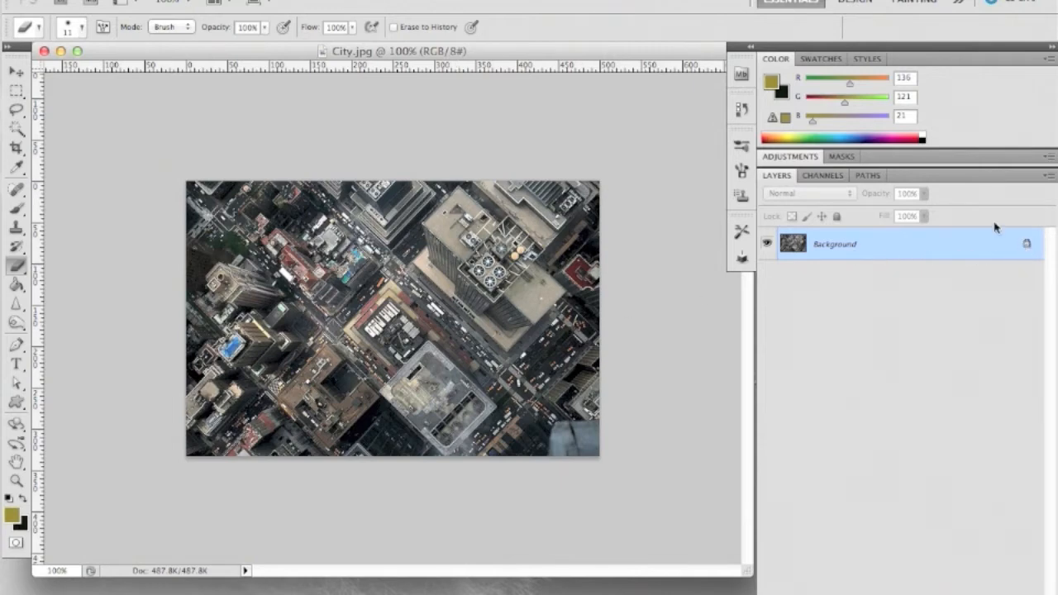
- Convert the locked Background into a regular layer named Background City
{"action": "right_click", "coordinate": [889, 248]}
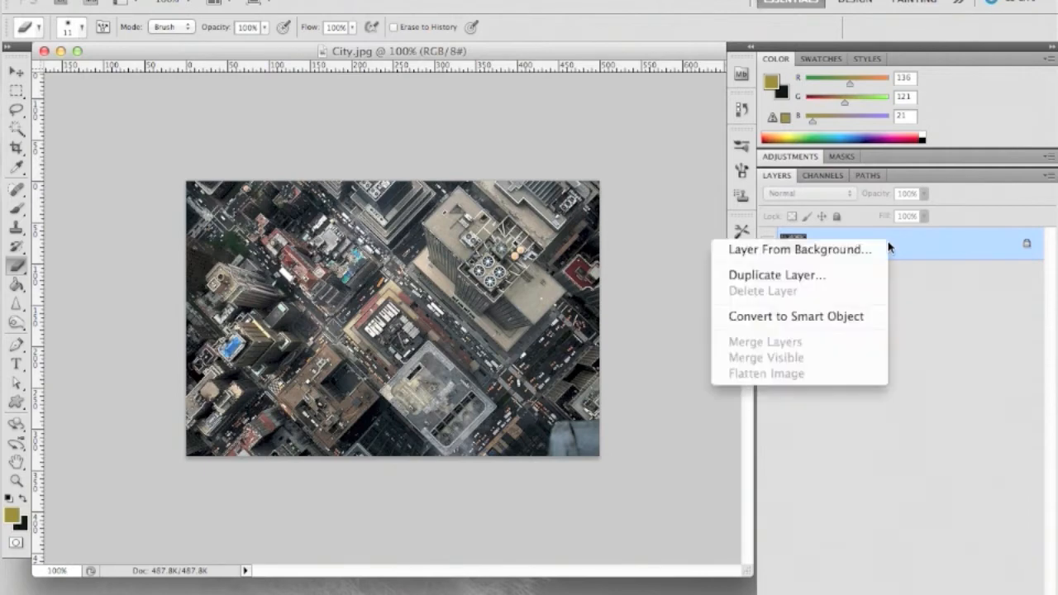
{"action": "left_click", "coordinate": [814, 257]}
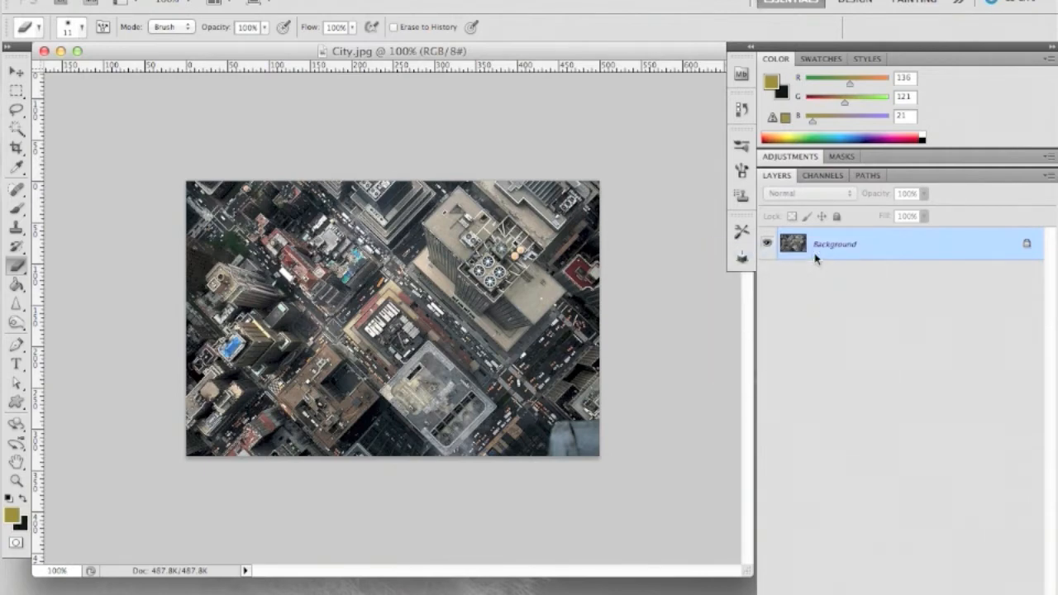
{"action": "type", "text": "Background"}
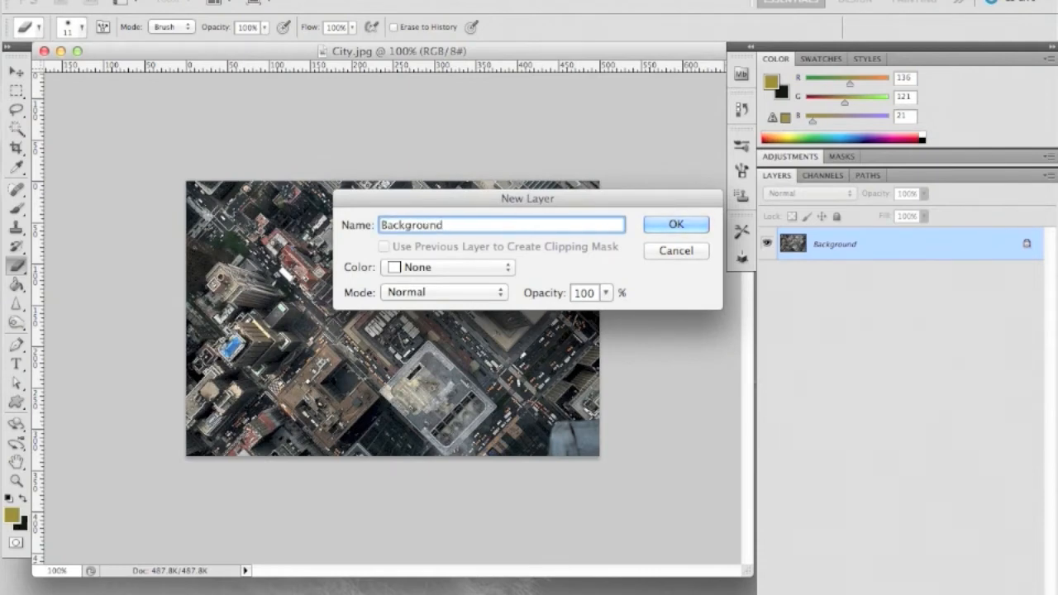
{"action": "key", "text": "super+a"}
{"action": "type", "text": "City"}
{"action": "key", "text": "super+a"}
{"action": "type", "text": "Background City"}
{"action": "key", "text": "Return"}
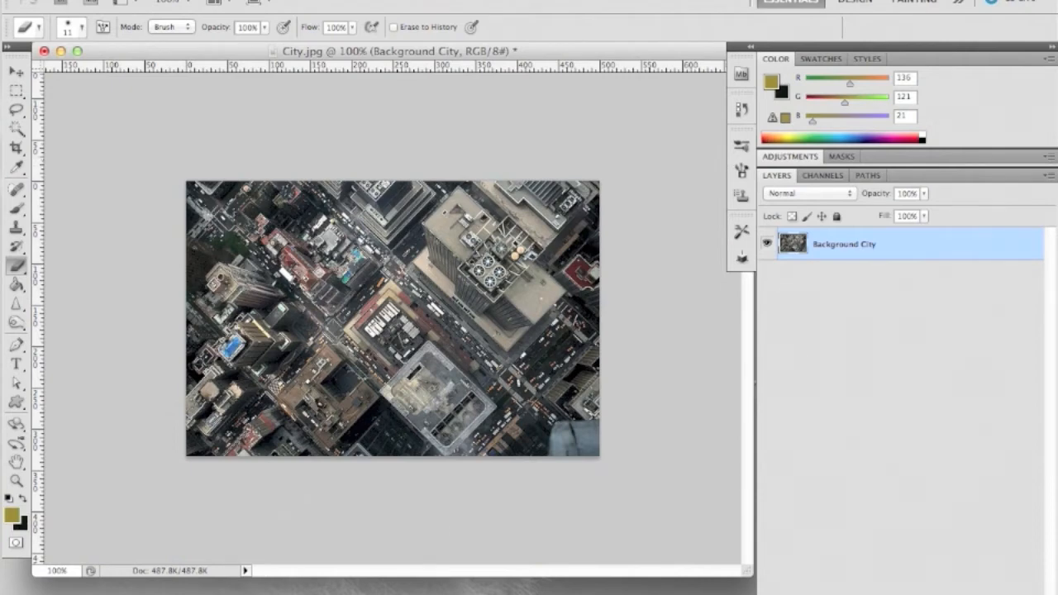
- Enlarge the document window around the city photo and set the zoom to 120%
{"action": "key", "text": "super+equal"}
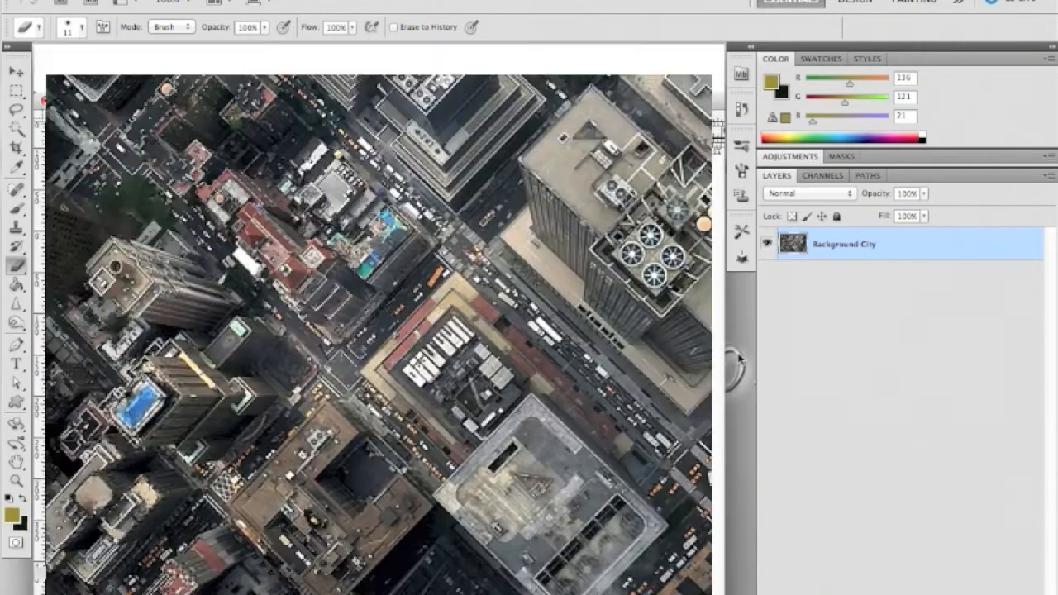
{"action": "key", "text": "super+minus"}
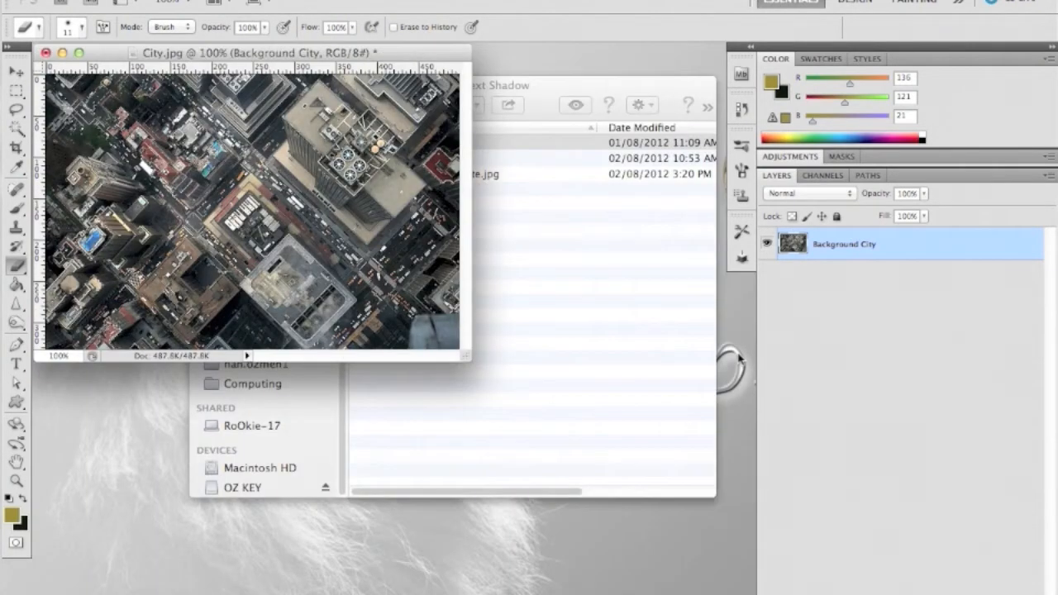
{"action": "left_click_drag", "start_coordinate": [465, 357], "coordinate": [756, 586]}
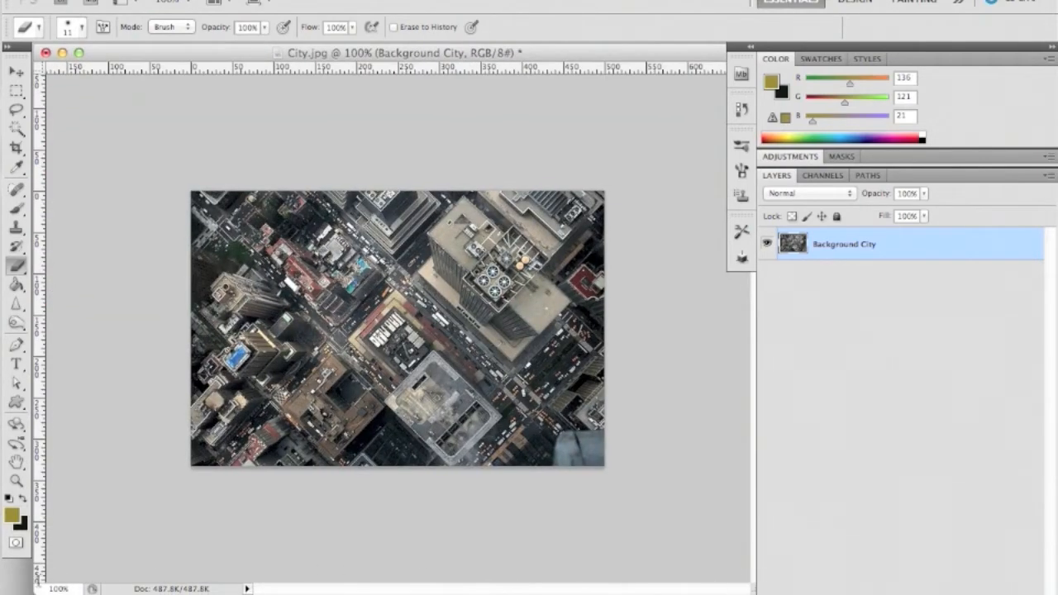
{"action": "left_click_drag", "start_coordinate": [74, 588], "coordinate": [38, 589]}
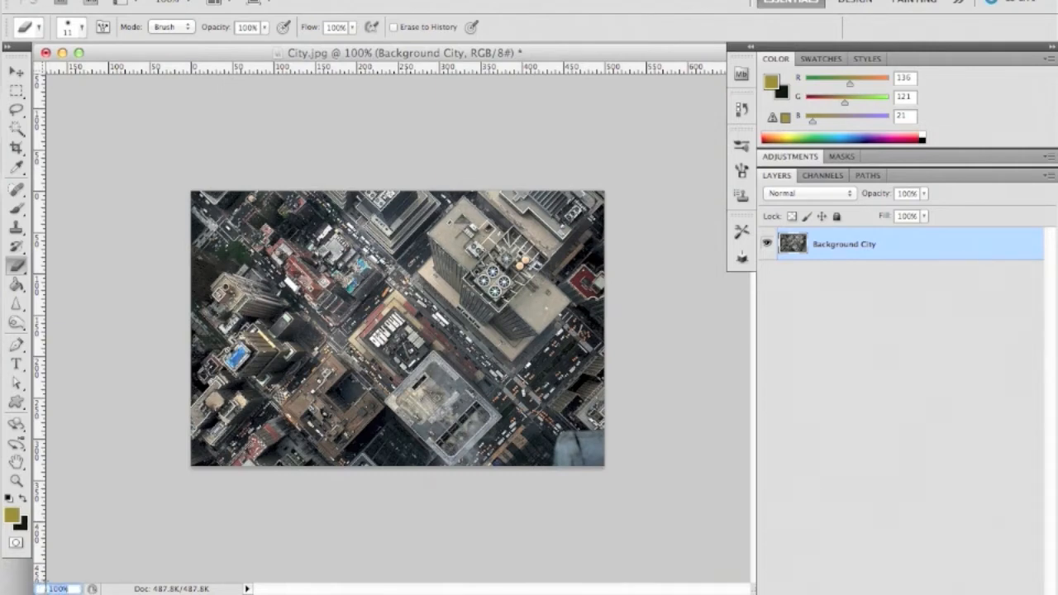
{"action": "type", "text": "120"}
{"action": "key", "text": "Return"}
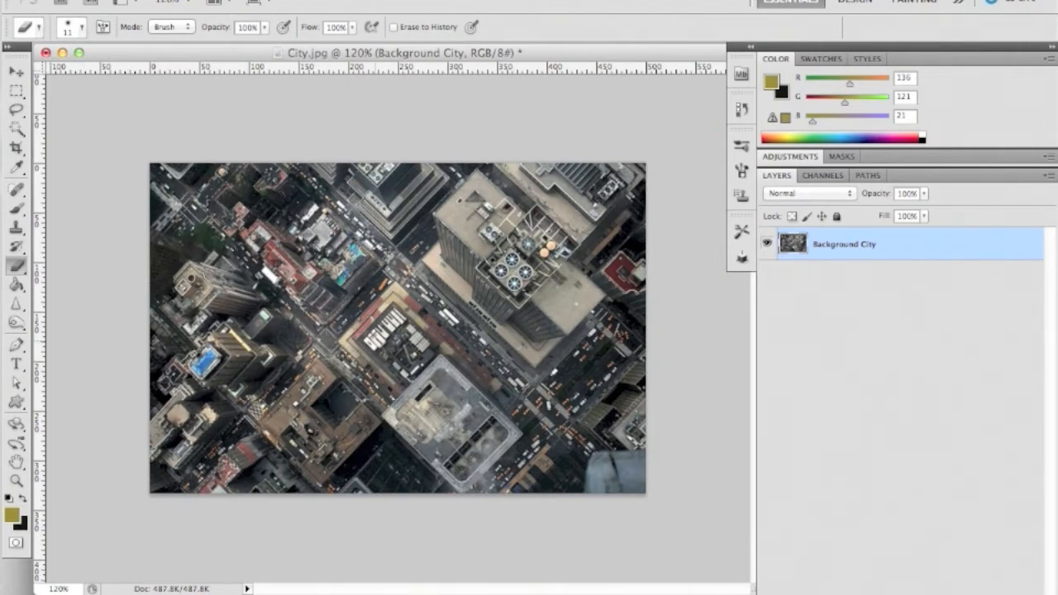
- Create a text box across most of the city photo and enter the surname in capitals
{"action": "left_click", "coordinate": [17, 367]}
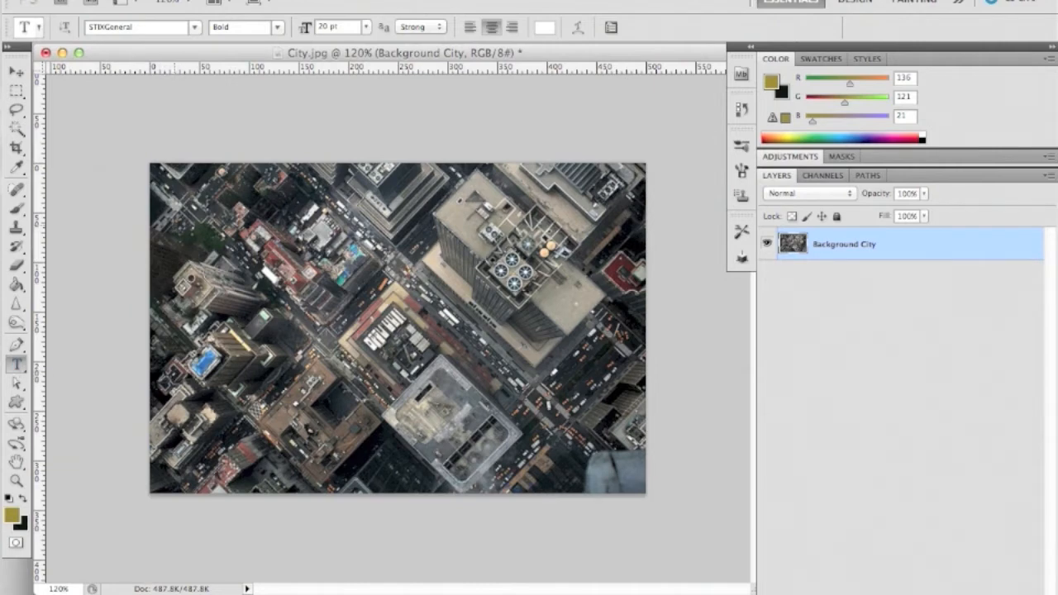
{"action": "left_click_drag", "start_coordinate": [175, 224], "coordinate": [606, 450]}
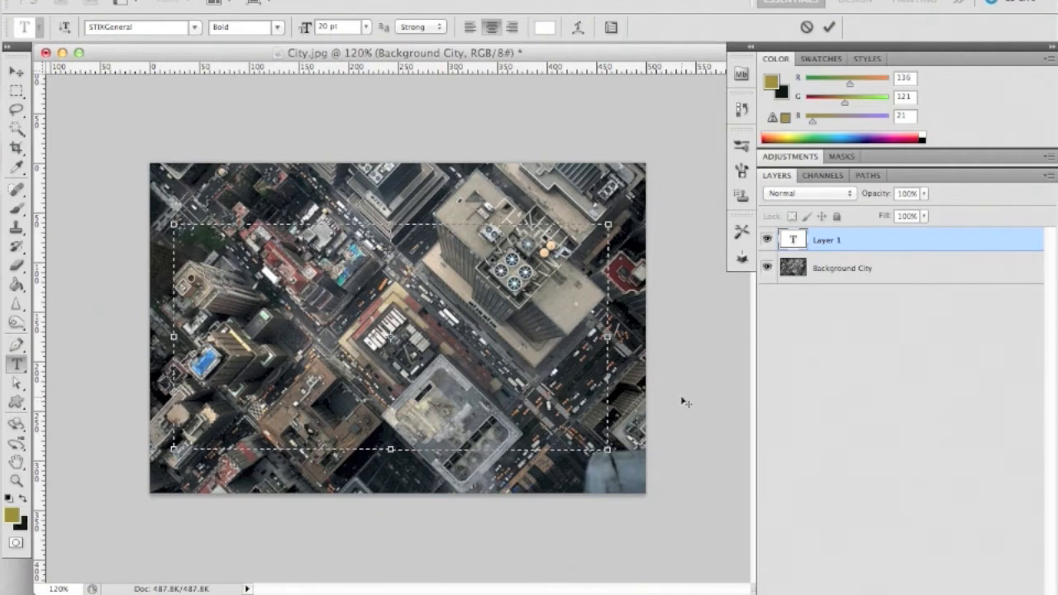
{"action": "type", "text": "CITIZEN"}
- Set the font size of the entered word to 150 pt
{"action": "left_click_drag", "start_coordinate": [429, 231], "coordinate": [372, 230]}
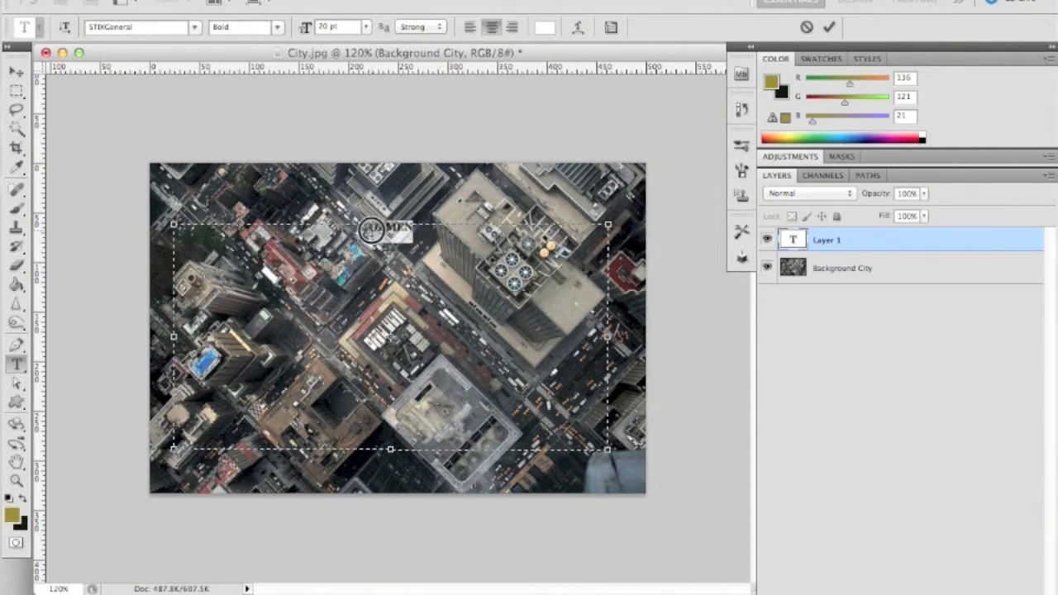
{"action": "left_click", "coordinate": [367, 27]}
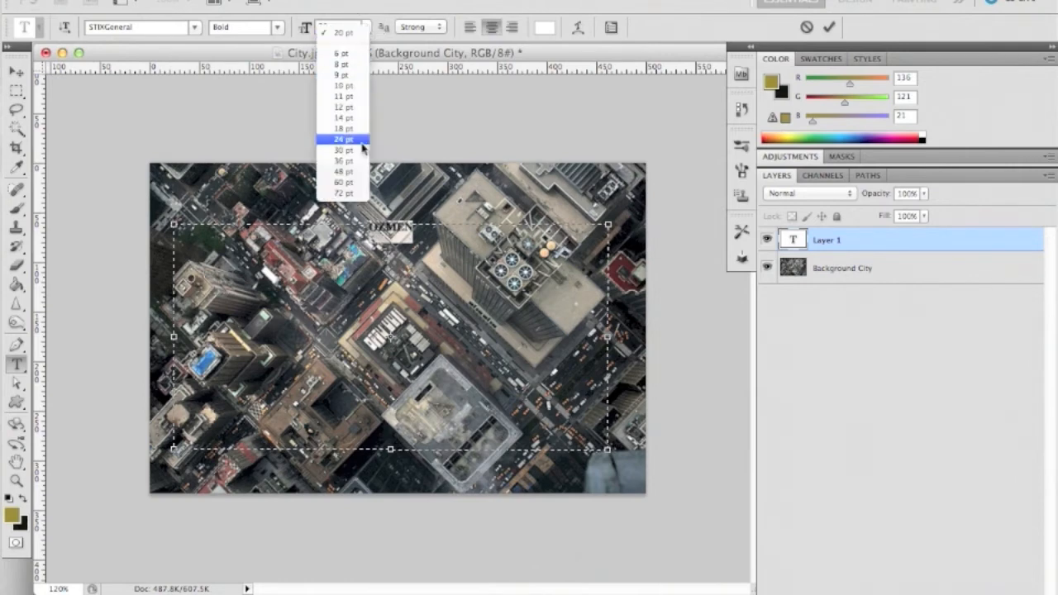
{"action": "left_click", "coordinate": [357, 186]}
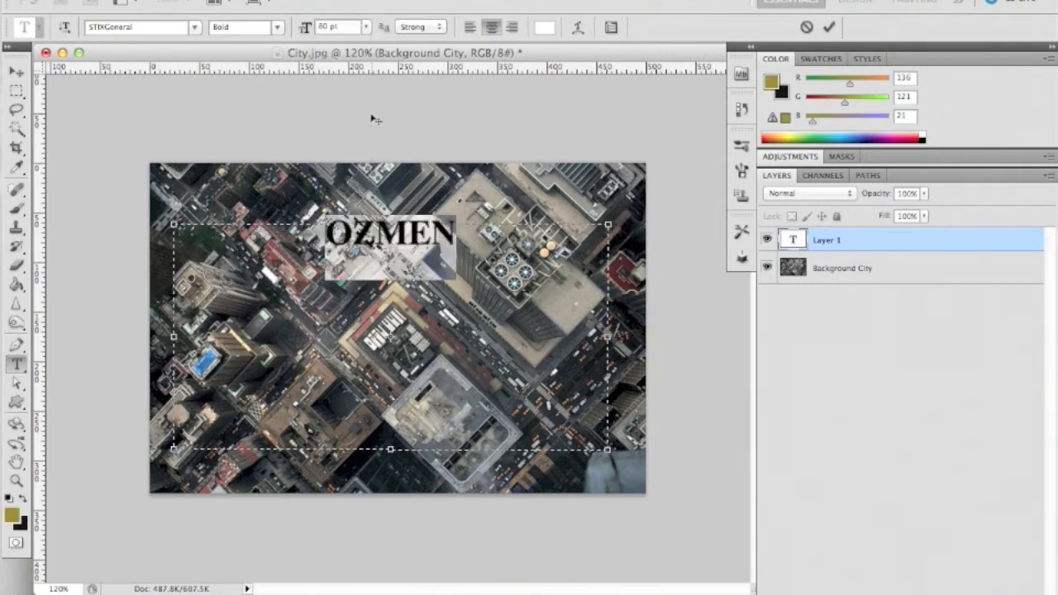
{"action": "left_click", "coordinate": [368, 28]}
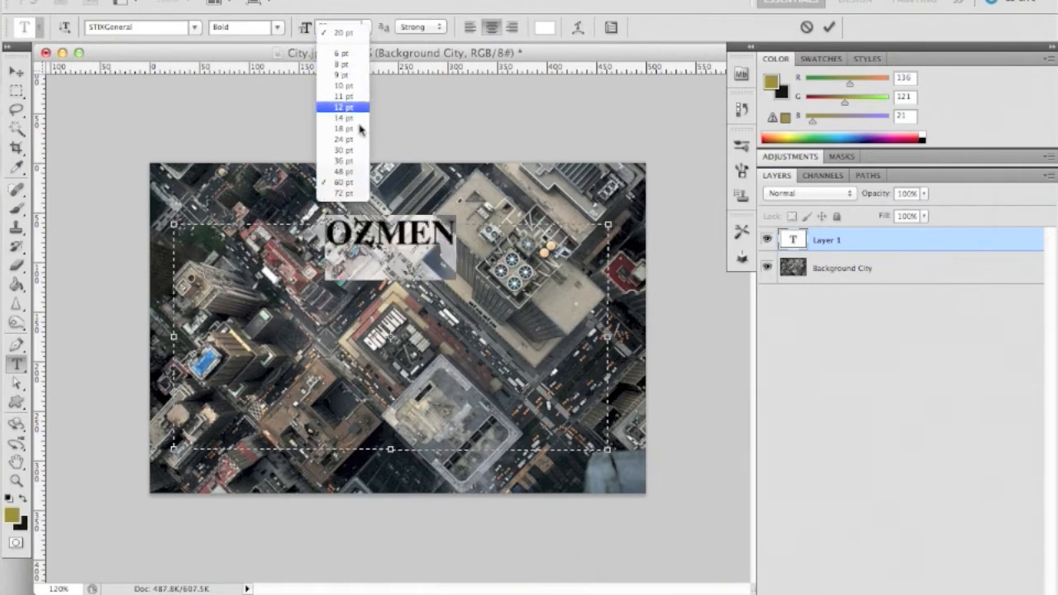
{"action": "left_click", "coordinate": [350, 193]}
{"action": "left_click_drag", "start_coordinate": [347, 26], "coordinate": [319, 28]}
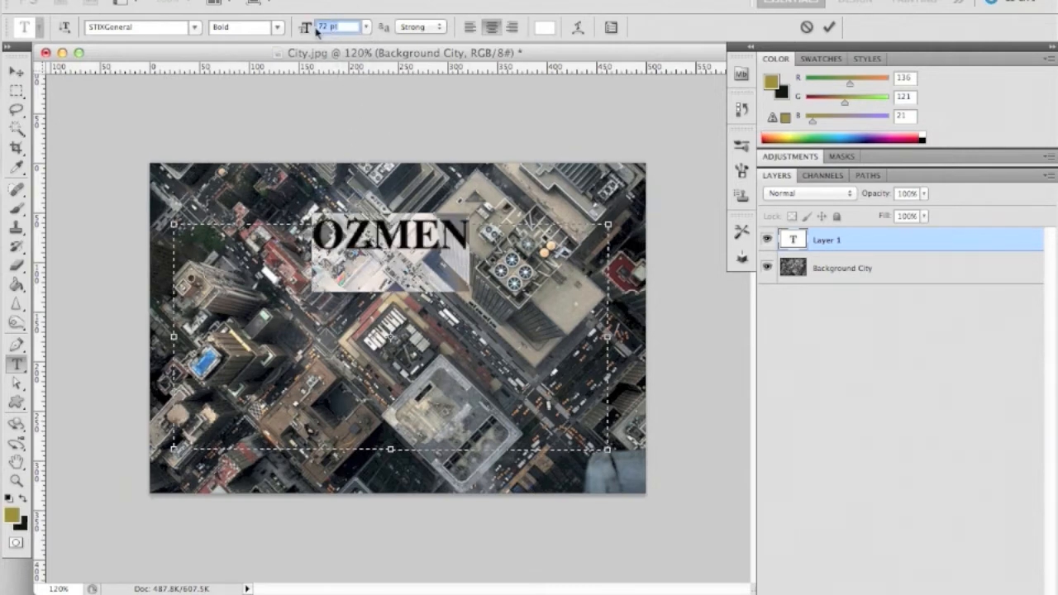
{"action": "type", "text": "150"}
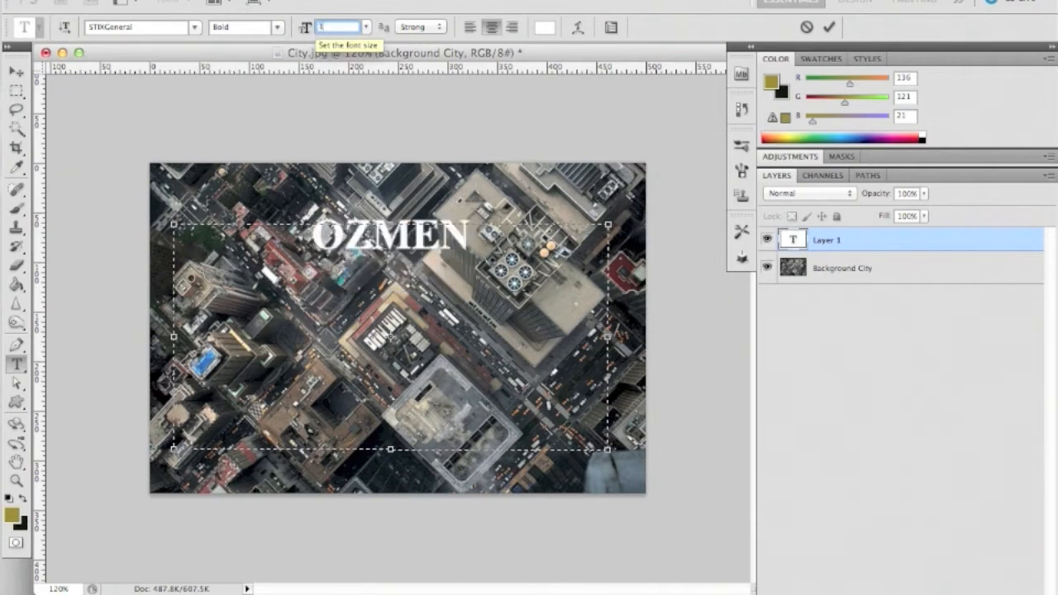
{"action": "key", "text": "Return"}
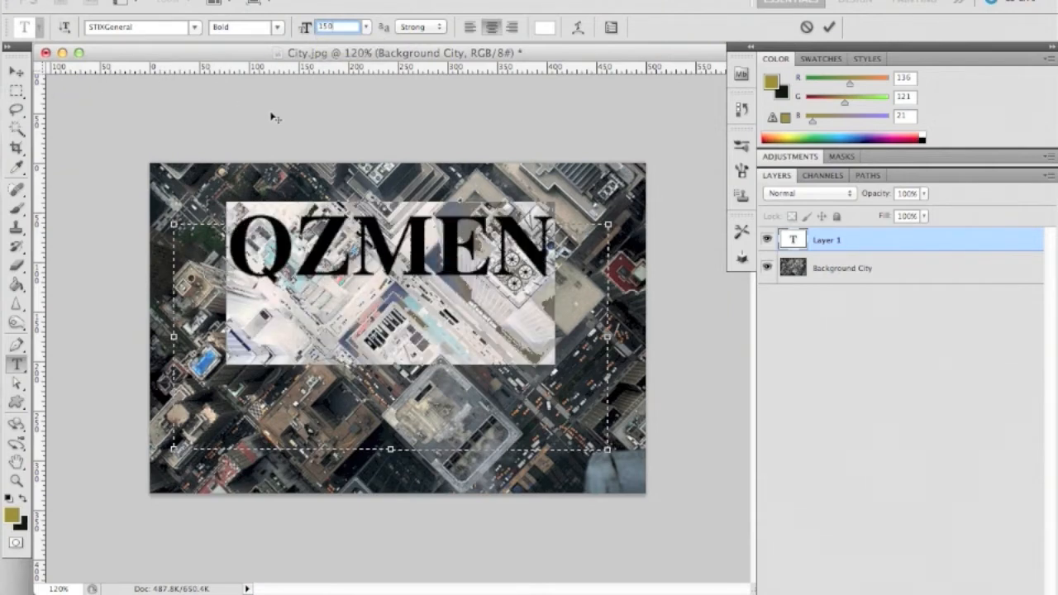
- Recolour the whole word bright green (#09ea2e)
{"action": "left_click", "coordinate": [485, 273]}
{"action": "left_click", "coordinate": [542, 268]}
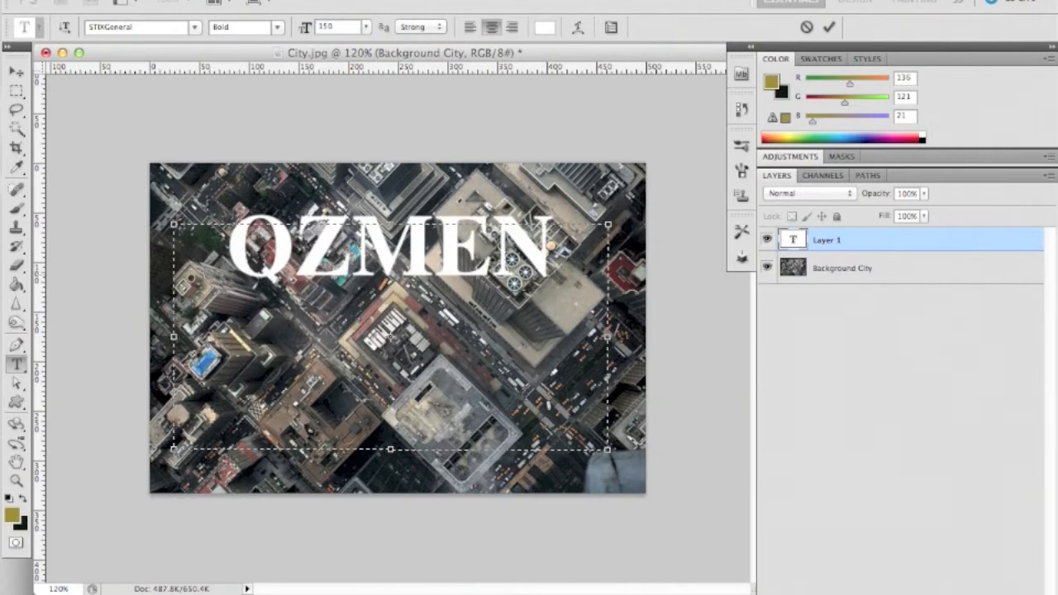
{"action": "left_click_drag", "start_coordinate": [552, 252], "coordinate": [225, 252]}
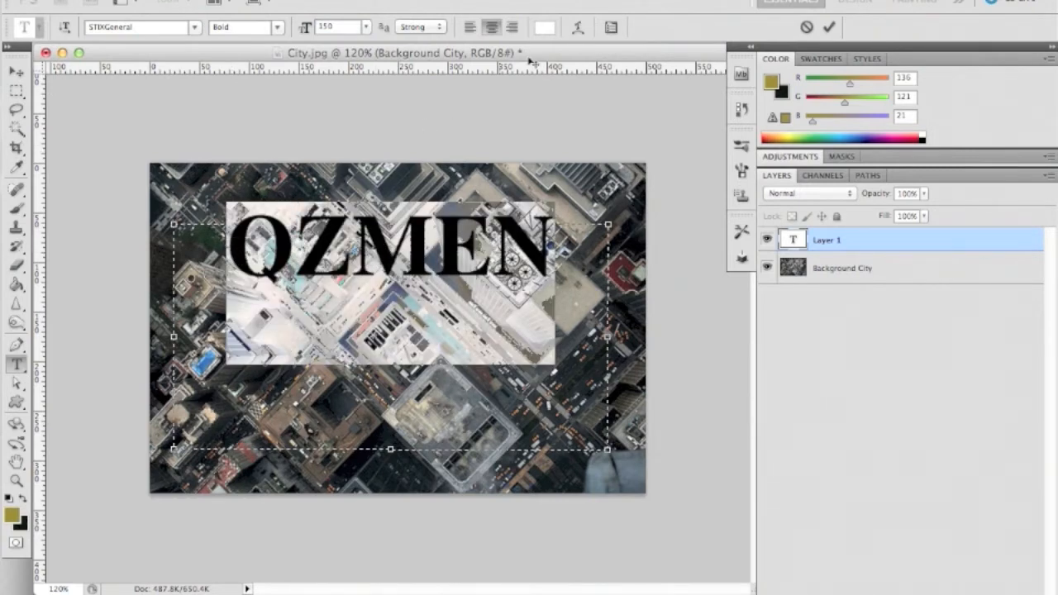
{"action": "left_click", "coordinate": [552, 30]}
{"action": "left_click", "coordinate": [844, 258]}
{"action": "mouse_move", "coordinate": [844, 258]}
{"action": "left_mouse_down"}
{"action": "mouse_move", "coordinate": [838, 350]}
{"action": "mouse_move", "coordinate": [838, 242]}
{"action": "left_mouse_up"}
{"action": "left_click_drag", "start_coordinate": [810, 301], "coordinate": [808, 182]}
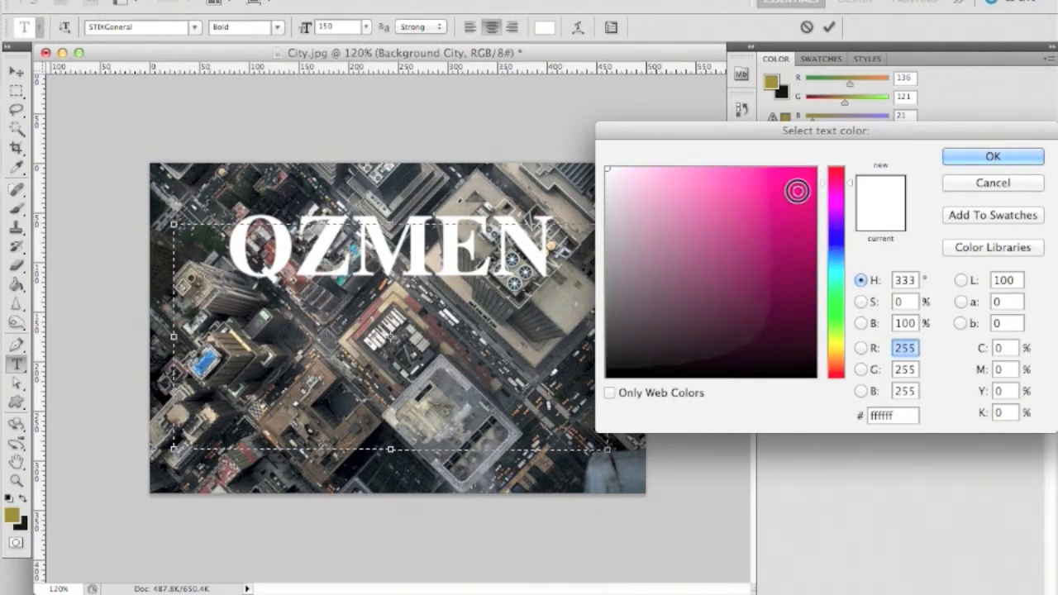
{"action": "left_click", "coordinate": [798, 191]}
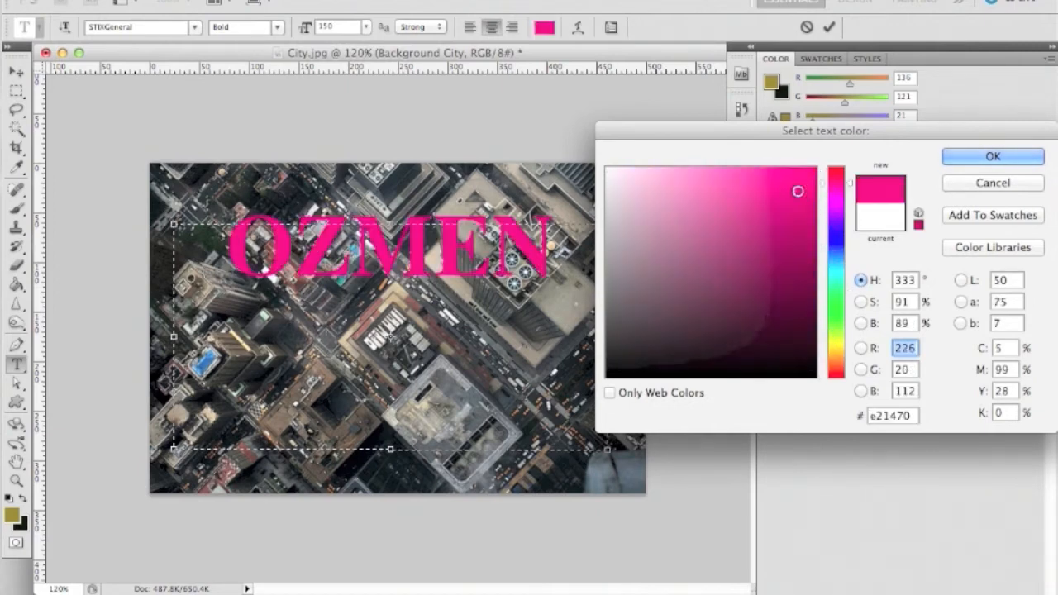
{"action": "left_click", "coordinate": [837, 300]}
{"action": "left_click", "coordinate": [808, 184]}
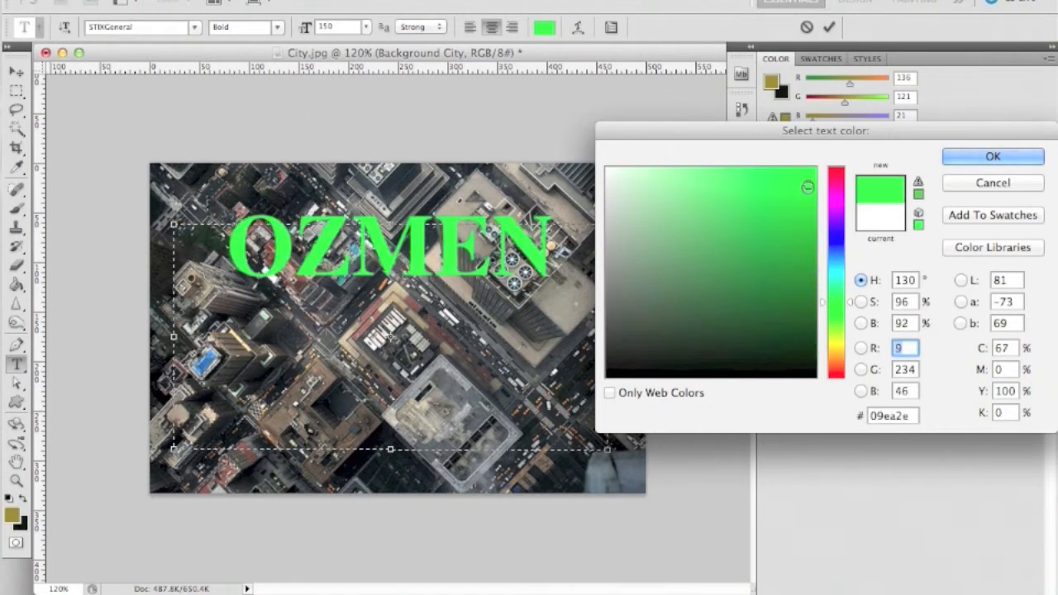
{"action": "left_click", "coordinate": [952, 161]}
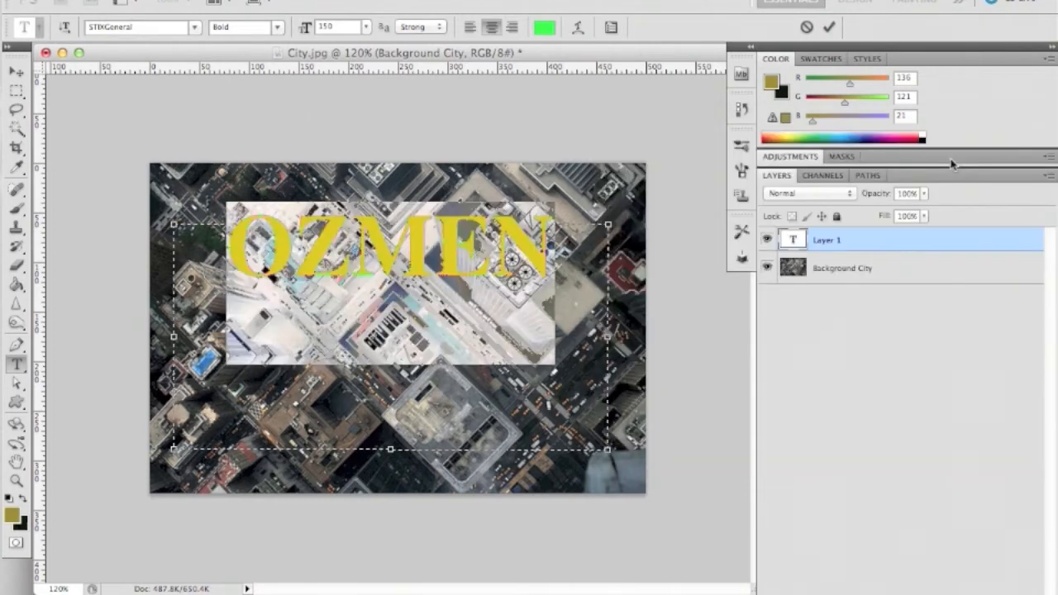
- Set the word's text colour back to white (#ffffff)
{"action": "left_click", "coordinate": [545, 28]}
{"action": "left_click_drag", "start_coordinate": [786, 229], "coordinate": [586, 156]}
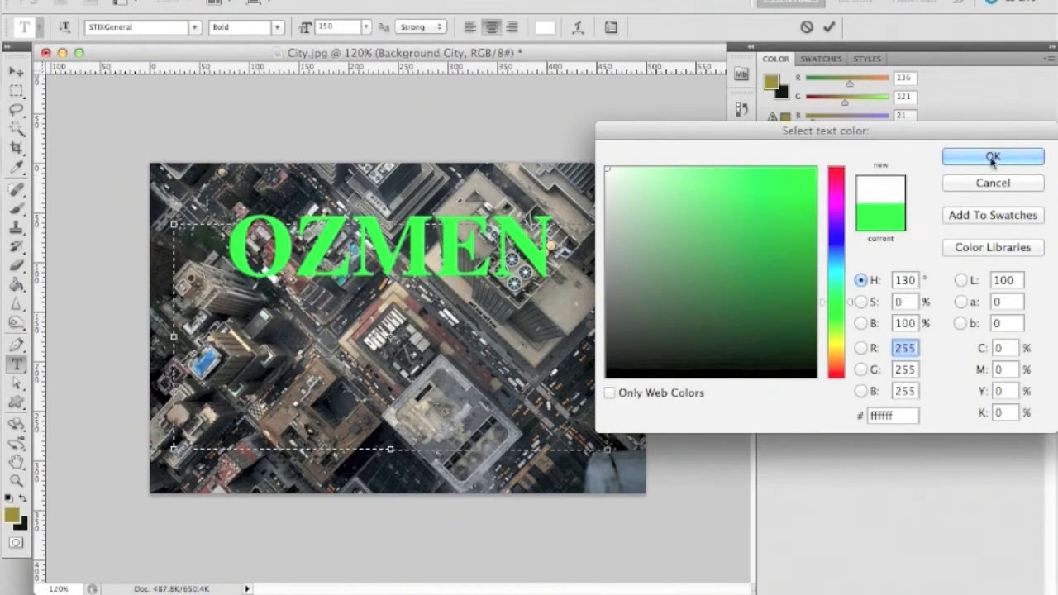
{"action": "left_click", "coordinate": [988, 157]}
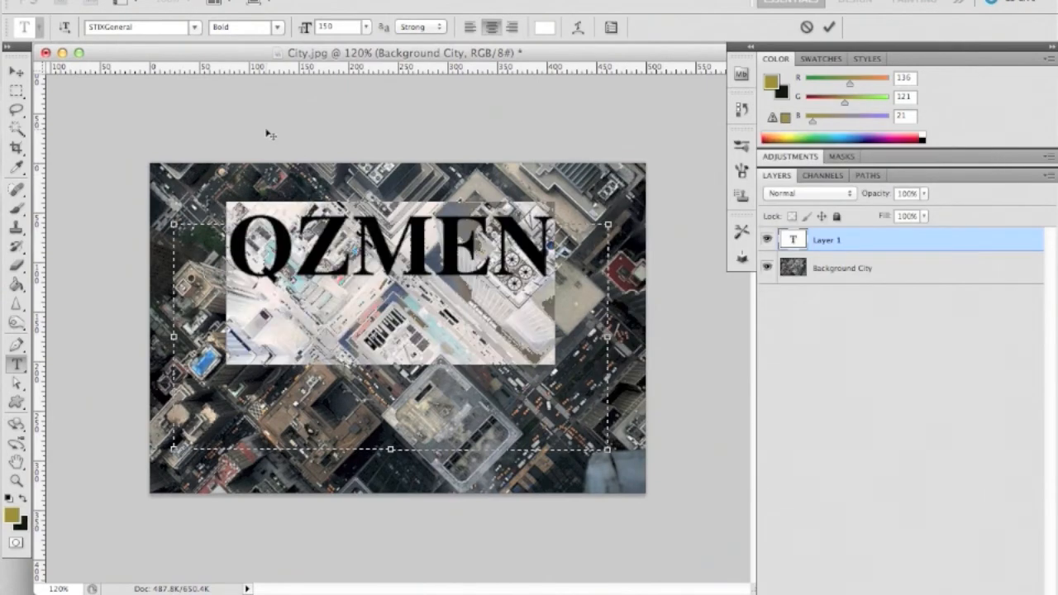
- Select the whole word and step through the font families after STIXGeneral as far as STIXSizeFourSym
{"action": "left_click", "coordinate": [477, 315]}
{"action": "left_click_drag", "start_coordinate": [553, 257], "coordinate": [245, 252]}
{"action": "left_click", "coordinate": [554, 256]}
{"action": "left_click_drag", "start_coordinate": [554, 256], "coordinate": [233, 258]}
{"action": "left_click", "coordinate": [139, 28]}
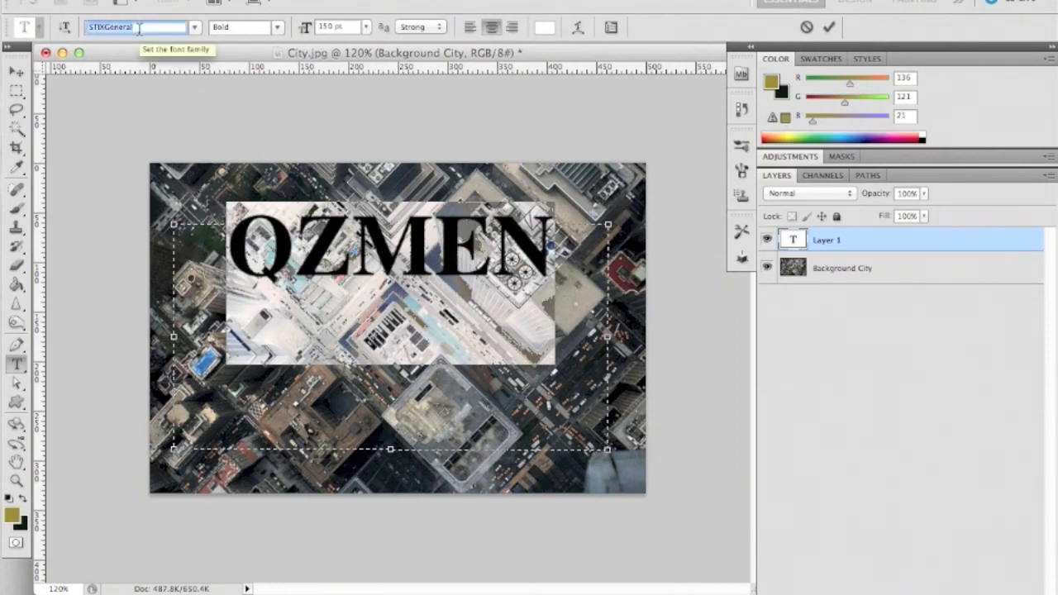
{"action": "key", "text": "Down"}
{"action": "key", "text": "Down"}
{"action": "key", "text": "Down"}
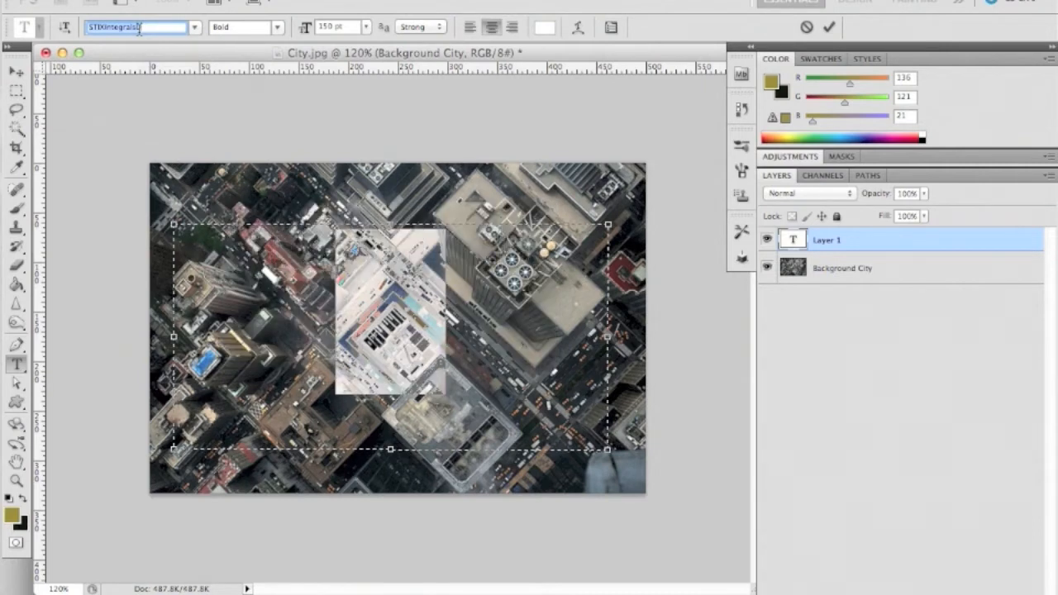
{"action": "key", "text": "Down"}
{"action": "key", "text": "Down"}
{"action": "key", "text": "Down"}
{"action": "key", "text": "Down"}
{"action": "key", "text": "Down"}
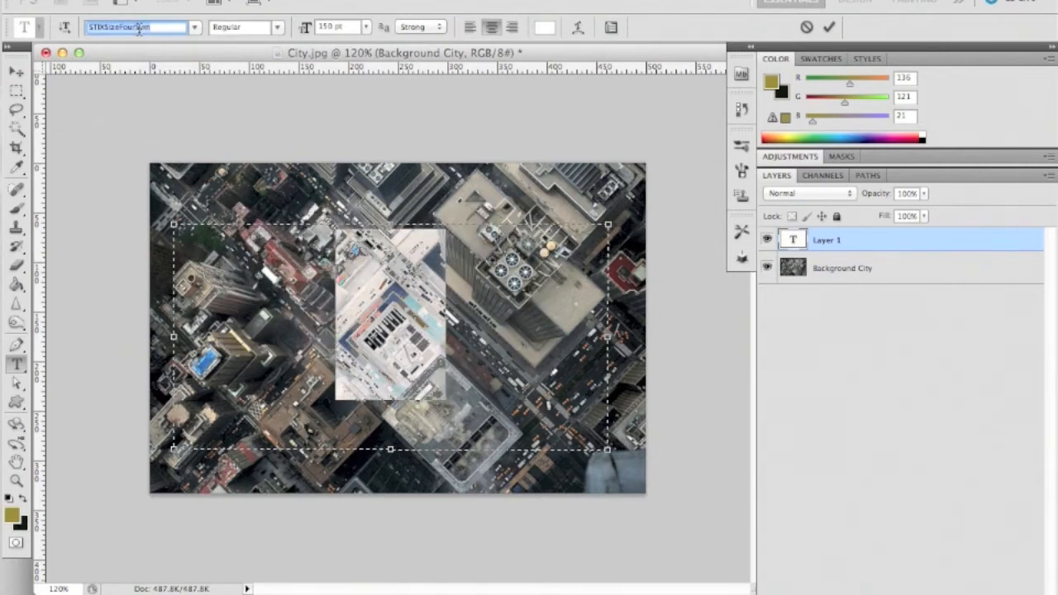
- Enlarge the text box and step through further font families, settling on TOY_SOLDIERS for the word
{"action": "left_click_drag", "start_coordinate": [607, 450], "coordinate": [701, 514]}
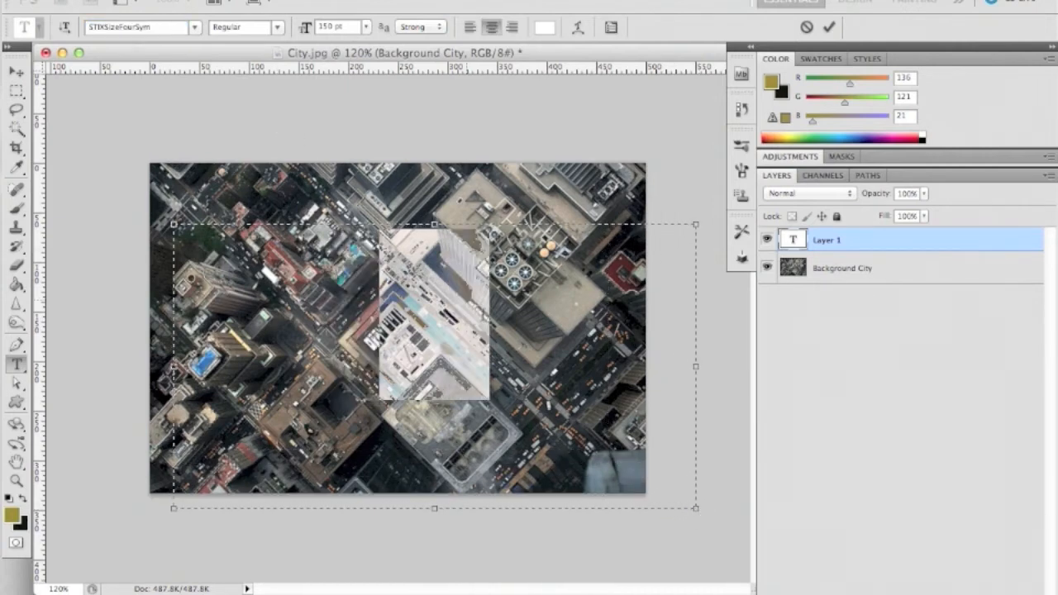
{"action": "left_click", "coordinate": [192, 28]}
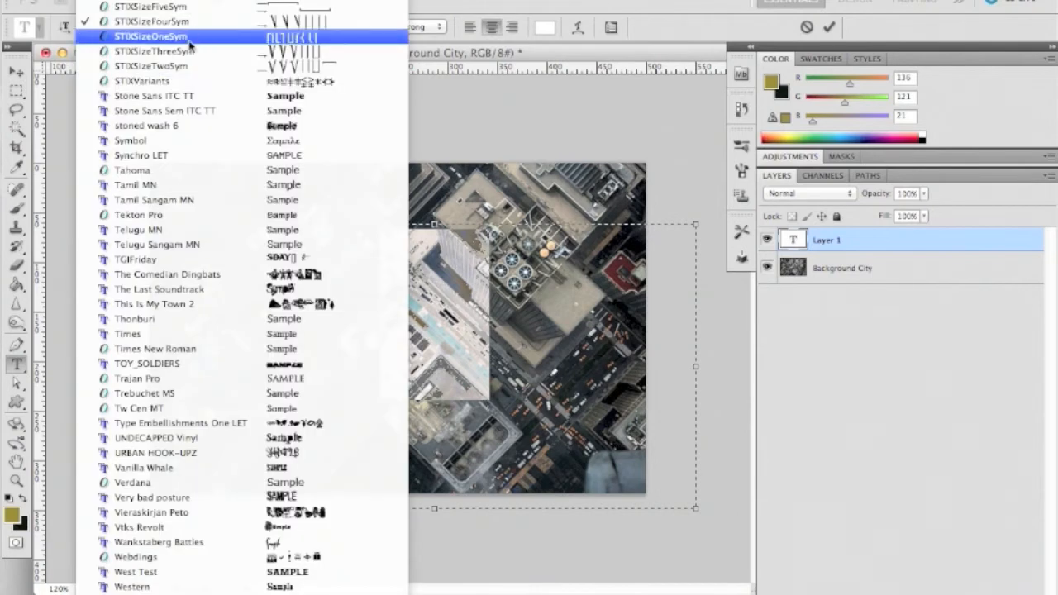
{"action": "left_click", "coordinate": [204, 213]}
{"action": "left_click", "coordinate": [142, 28]}
{"action": "key", "text": "Down"}
{"action": "key", "text": "Down"}
{"action": "key", "text": "Down"}
{"action": "key", "text": "Down"}
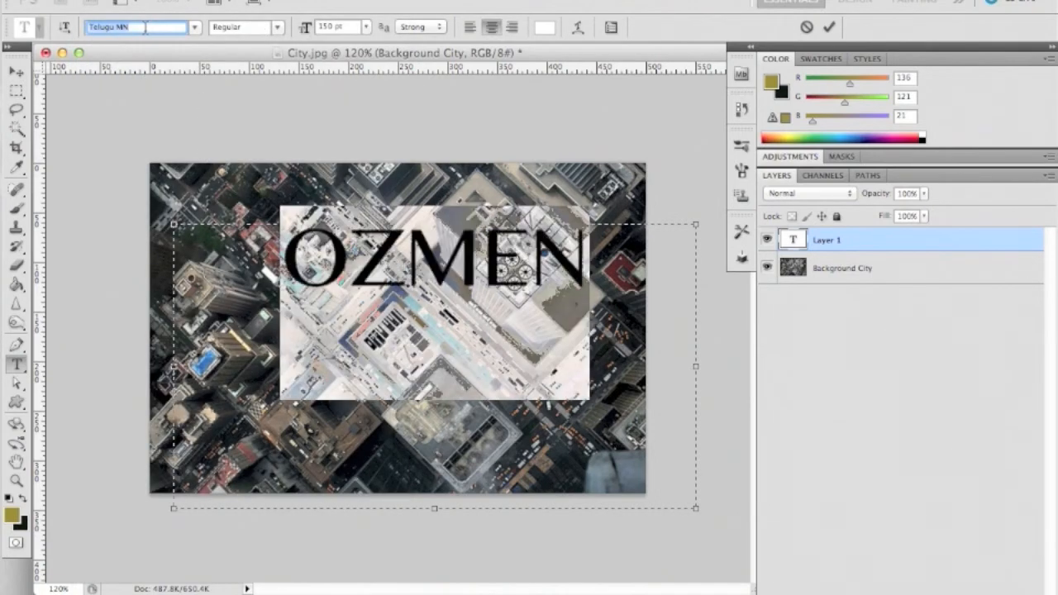
{"action": "key", "text": "Down"}
{"action": "key", "text": "Down"}
{"action": "key", "text": "Down"}
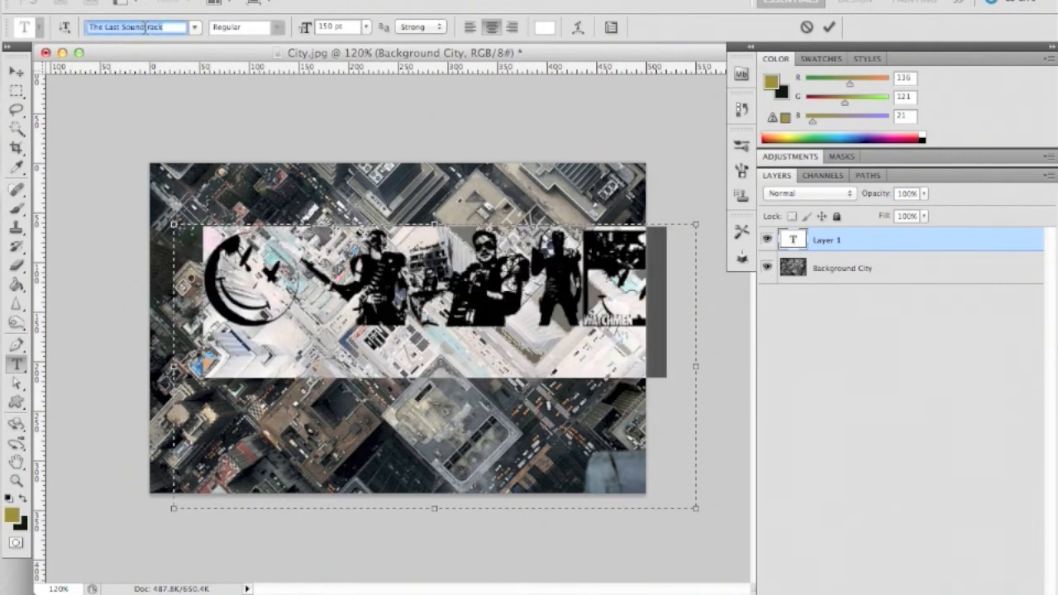
{"action": "key", "text": "Down"}
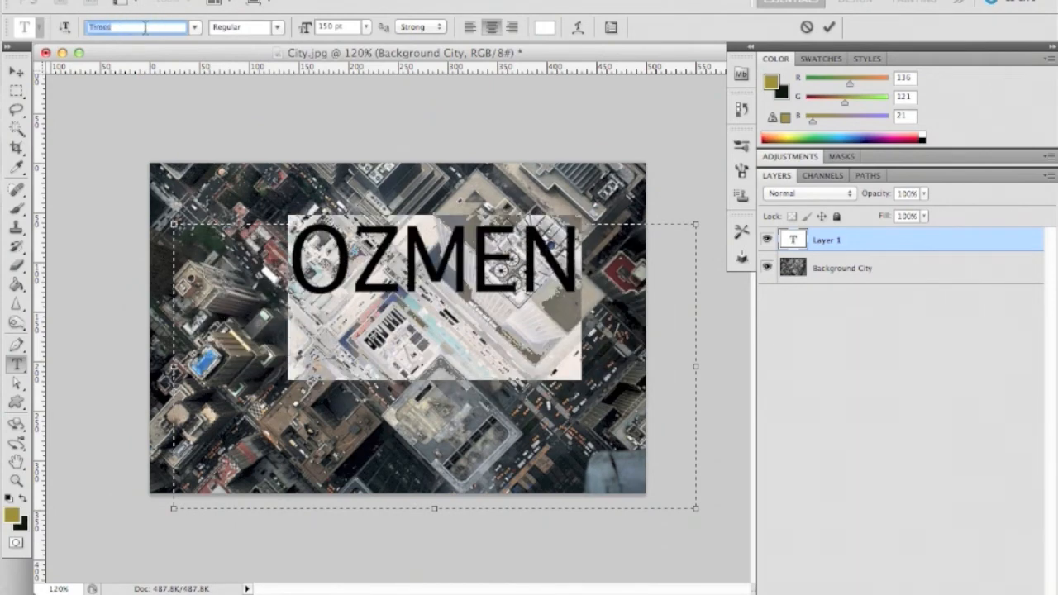
{"action": "key", "text": "Down"}
{"action": "key", "text": "Down"}
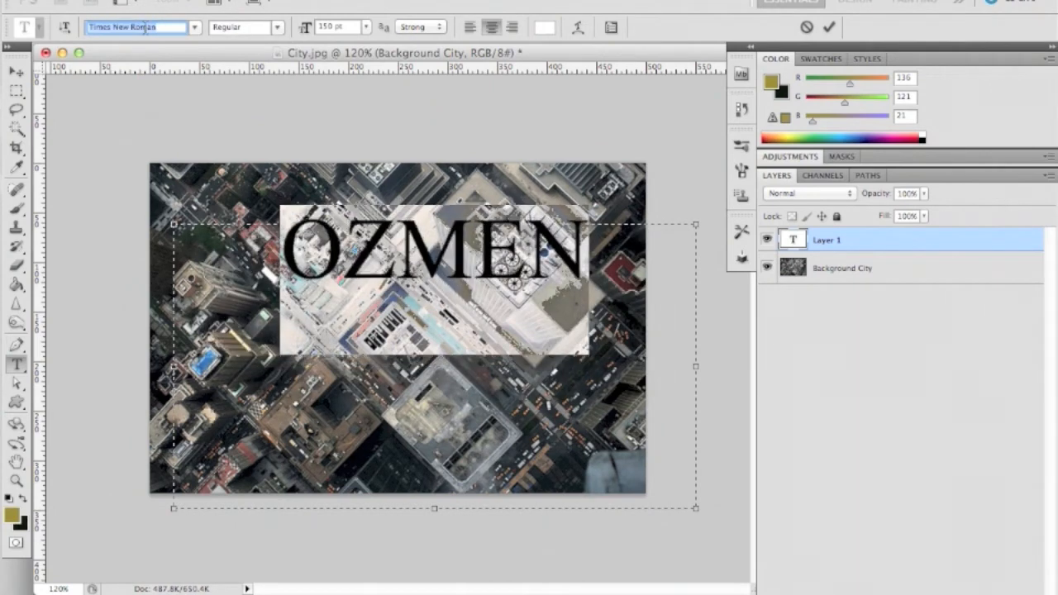
{"action": "key", "text": "Down"}
{"action": "key", "text": "Up"}
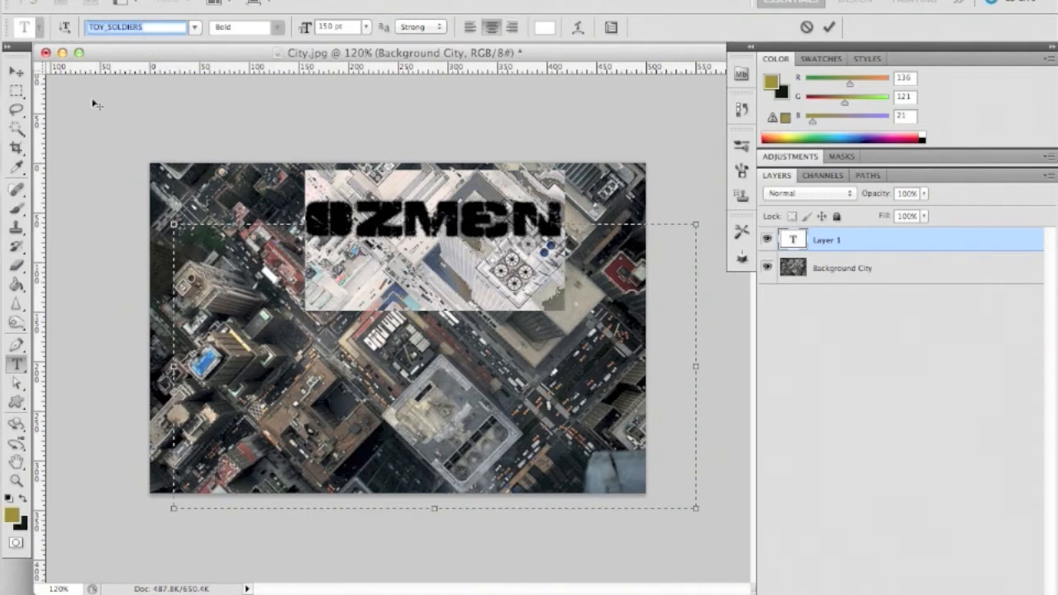
- Set the word's font size to 200 pt and move it to the middle of the photo
{"action": "left_click", "coordinate": [340, 27]}
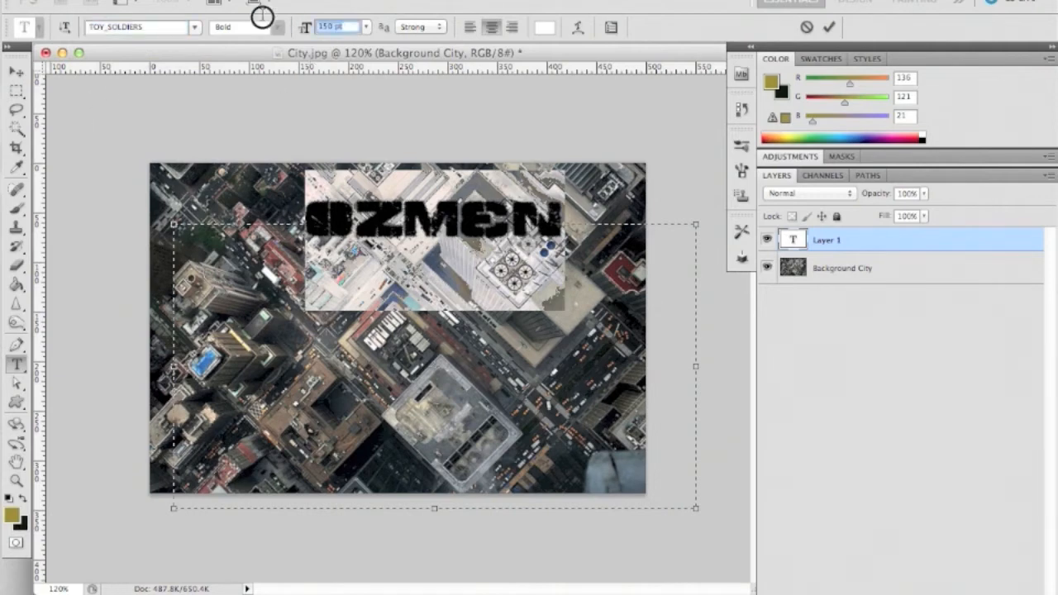
{"action": "type", "text": "200"}
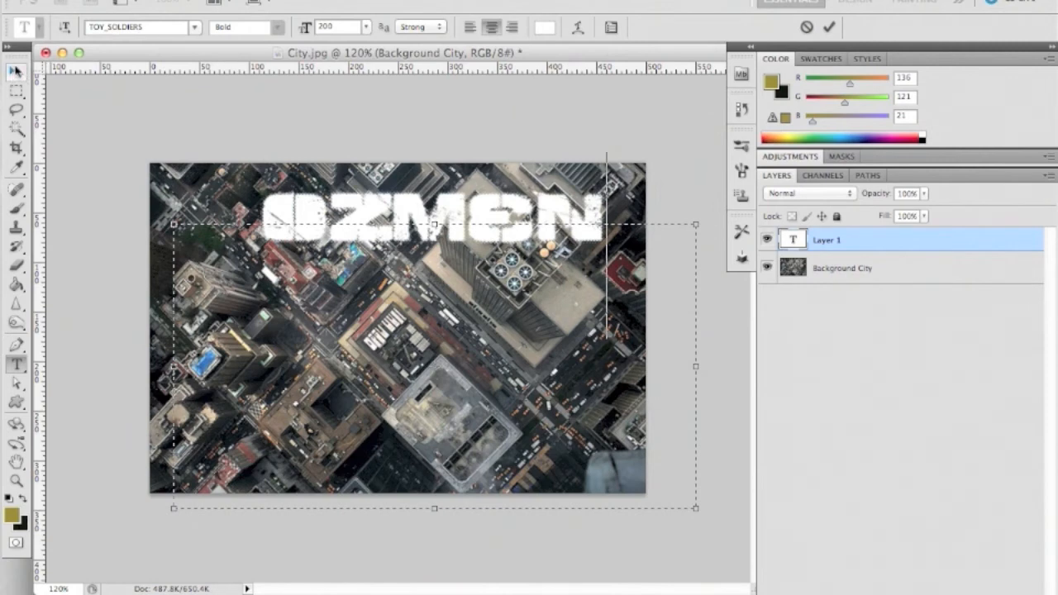
{"action": "left_click", "coordinate": [15, 72]}
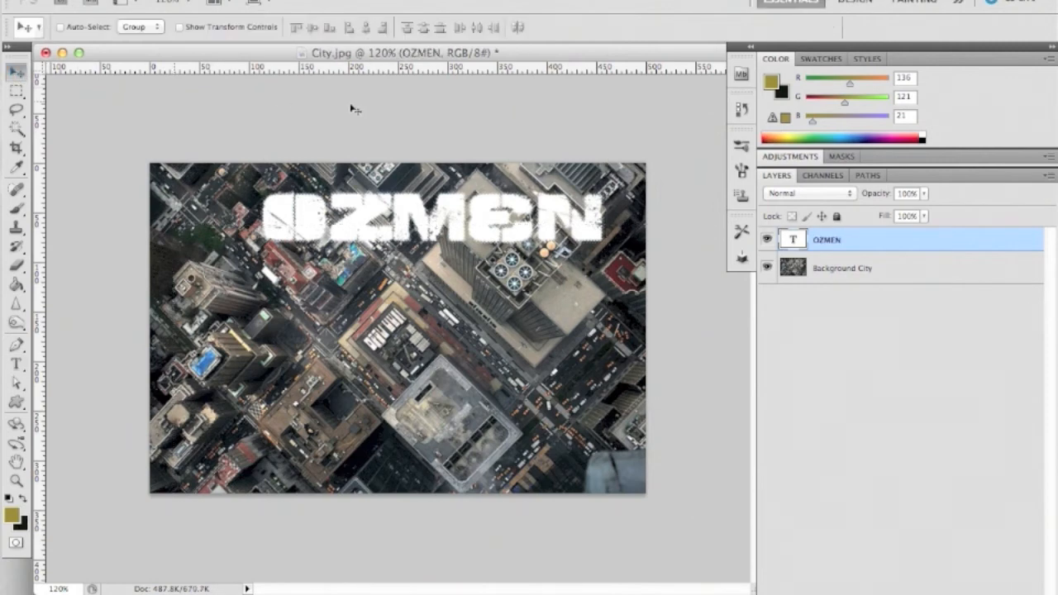
{"action": "left_click_drag", "start_coordinate": [469, 230], "coordinate": [451, 315]}
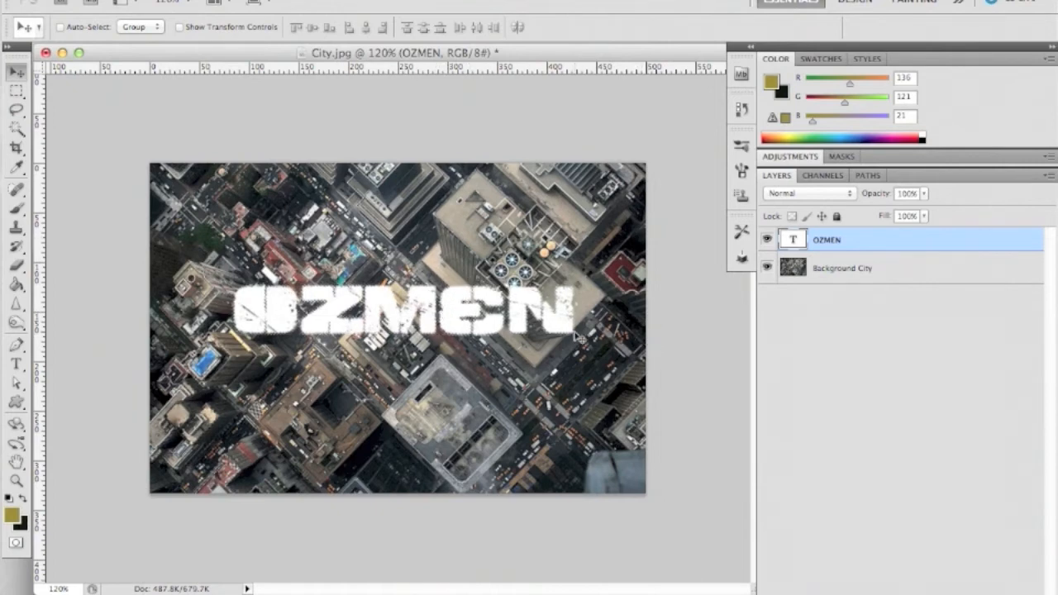
{"action": "left_click_drag", "start_coordinate": [548, 319], "coordinate": [553, 313]}
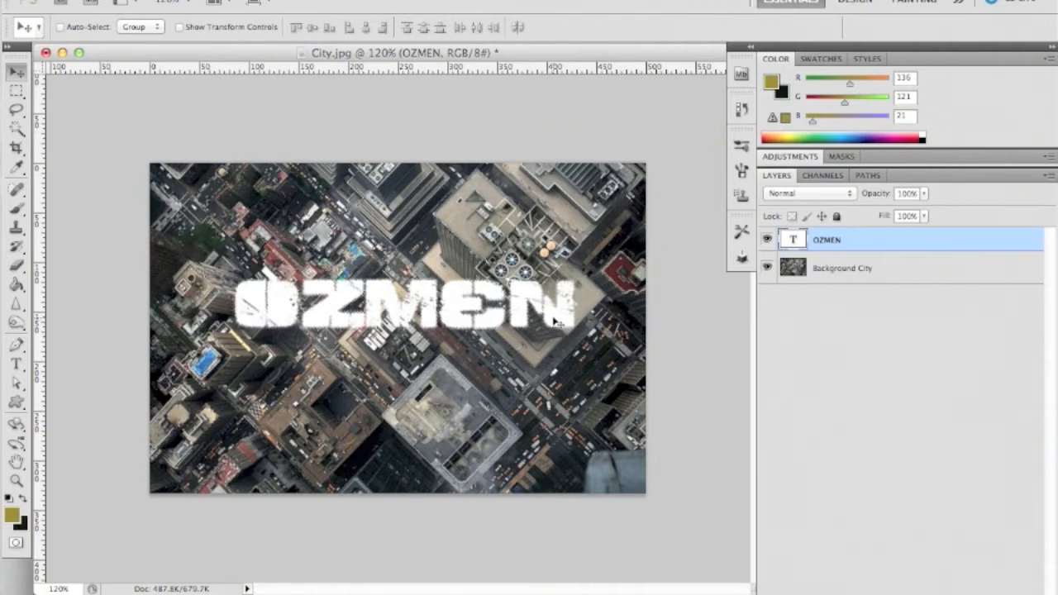
- Add a drop shadow to the text layer and offset it to an angle of 124° and a distance of 74 px
{"action": "right_click", "coordinate": [884, 245]}
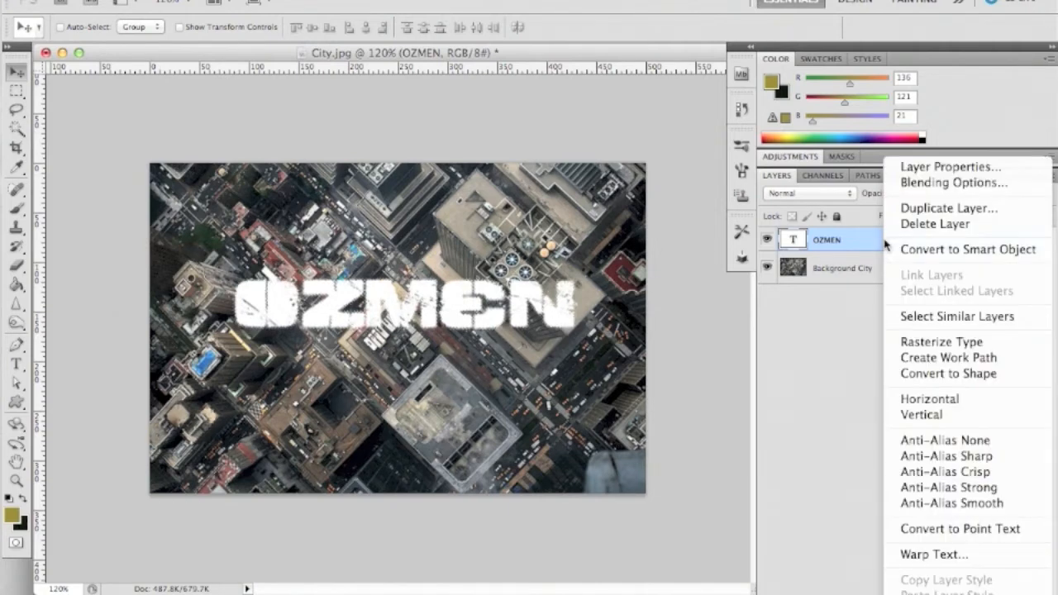
{"action": "left_click", "coordinate": [939, 183]}
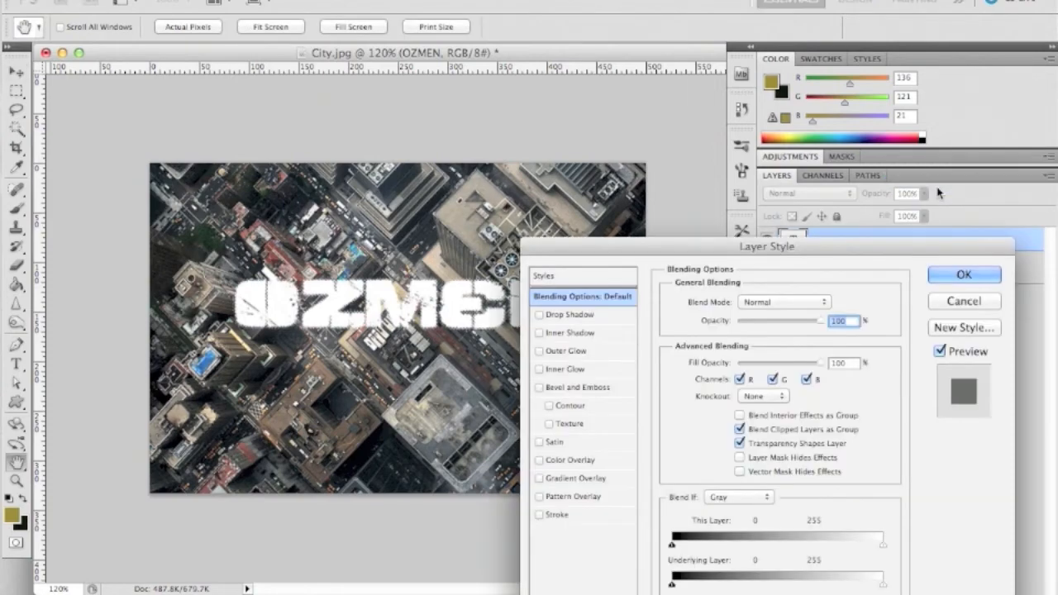
{"action": "left_click_drag", "start_coordinate": [789, 245], "coordinate": [866, 106]}
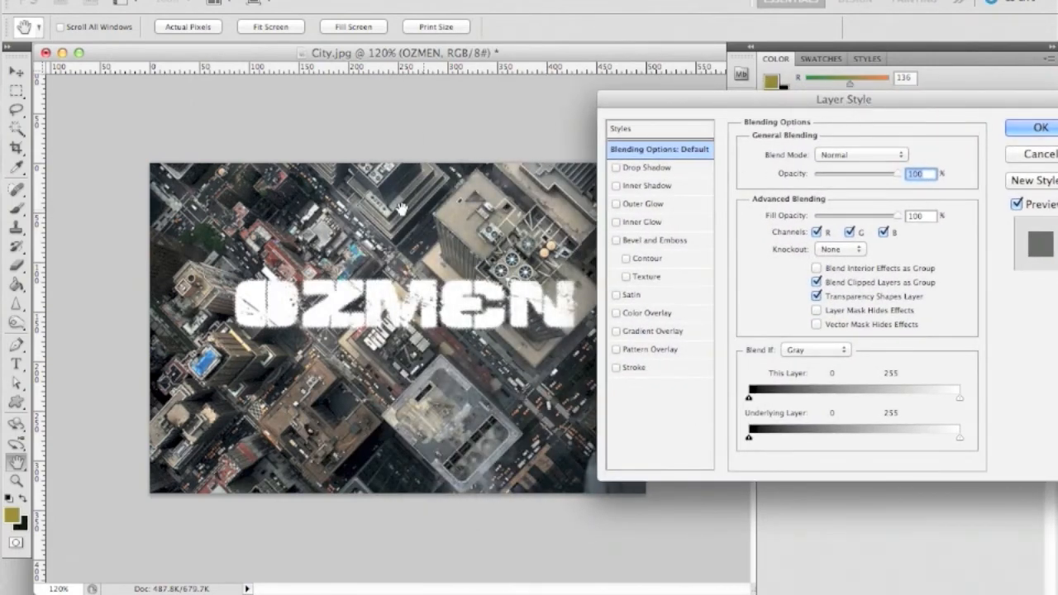
{"action": "left_click", "coordinate": [658, 171]}
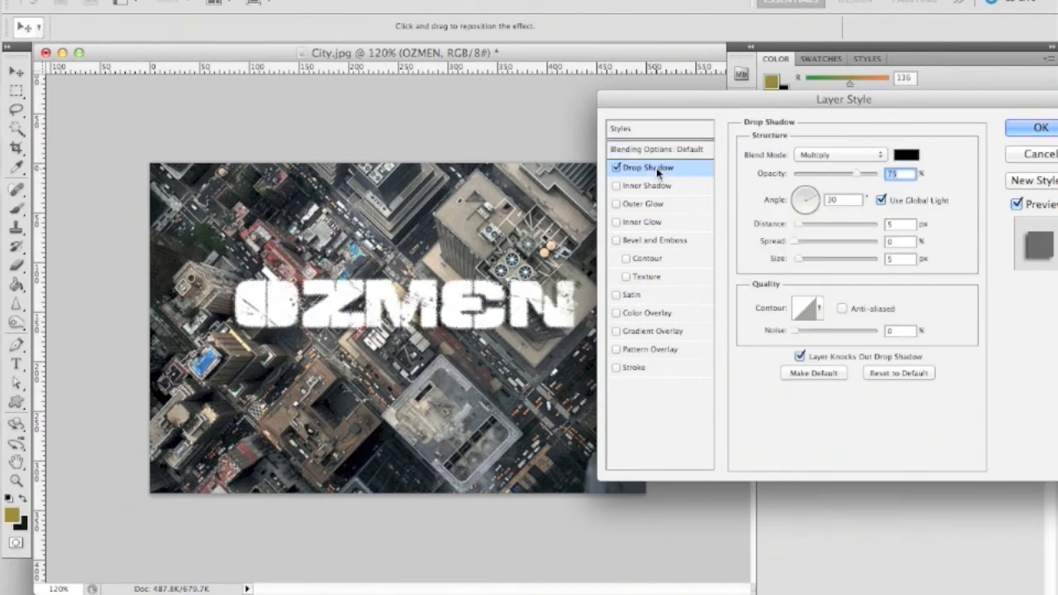
{"action": "left_click_drag", "start_coordinate": [764, 95], "coordinate": [790, 78]}
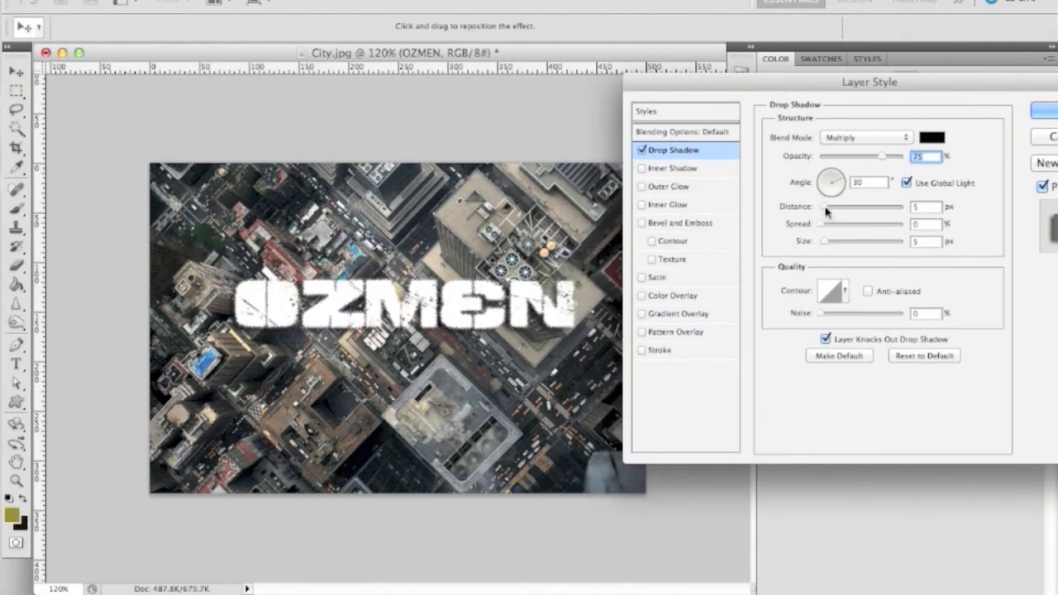
{"action": "left_click_drag", "start_coordinate": [824, 207], "coordinate": [847, 208]}
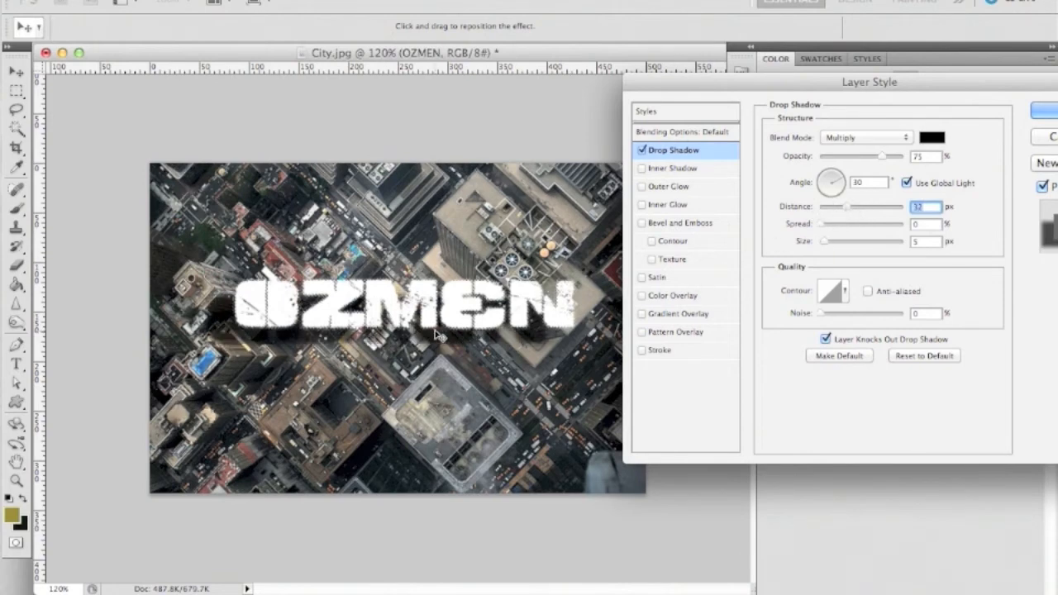
{"action": "left_click_drag", "start_coordinate": [369, 337], "coordinate": [439, 382]}
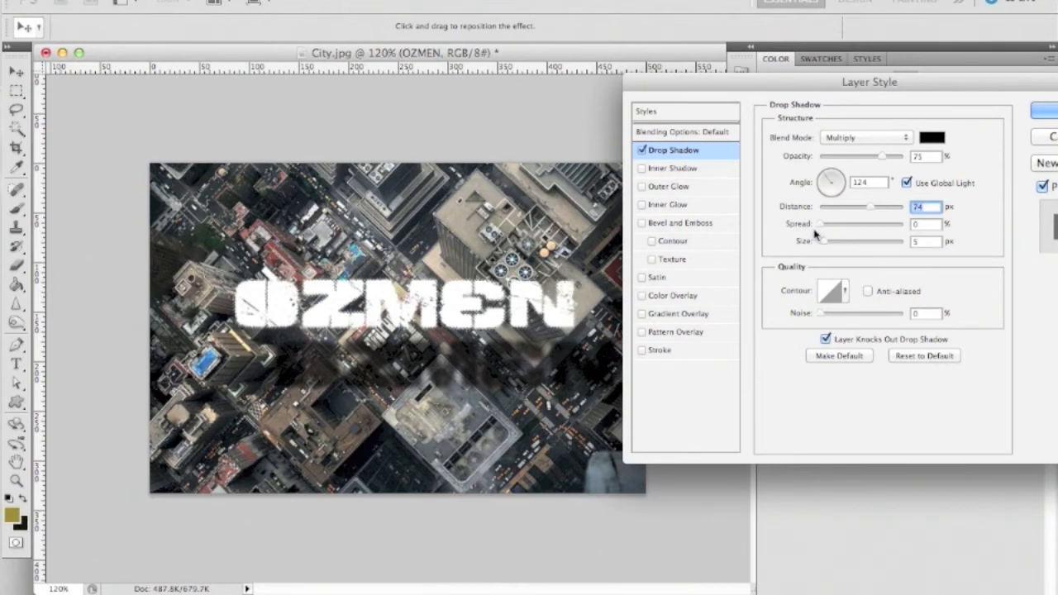
- Set the drop shadow's spread to 6% and its opacity to 65%
{"action": "mouse_move", "coordinate": [821, 227]}
{"action": "left_mouse_down"}
{"action": "mouse_move", "coordinate": [860, 229]}
{"action": "mouse_move", "coordinate": [825, 230]}
{"action": "mouse_move", "coordinate": [839, 245]}
{"action": "mouse_move", "coordinate": [824, 246]}
{"action": "left_mouse_up"}
{"action": "mouse_move", "coordinate": [884, 163]}
{"action": "left_mouse_down"}
{"action": "mouse_move", "coordinate": [851, 162]}
{"action": "mouse_move", "coordinate": [893, 164]}
{"action": "mouse_move", "coordinate": [874, 165]}
{"action": "left_mouse_up"}
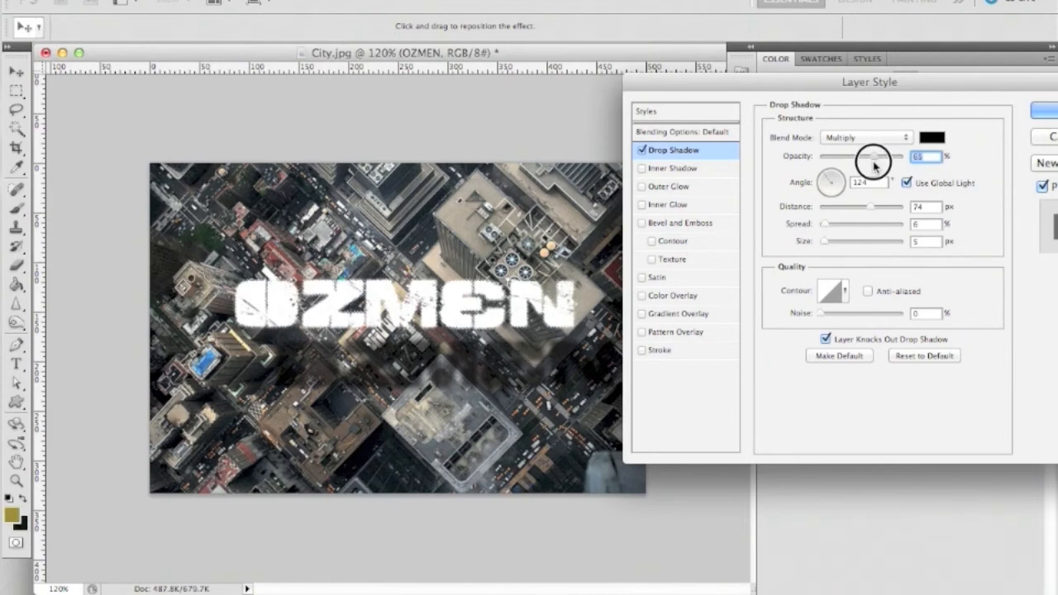
{"action": "left_click_drag", "start_coordinate": [875, 165], "coordinate": [874, 167]}
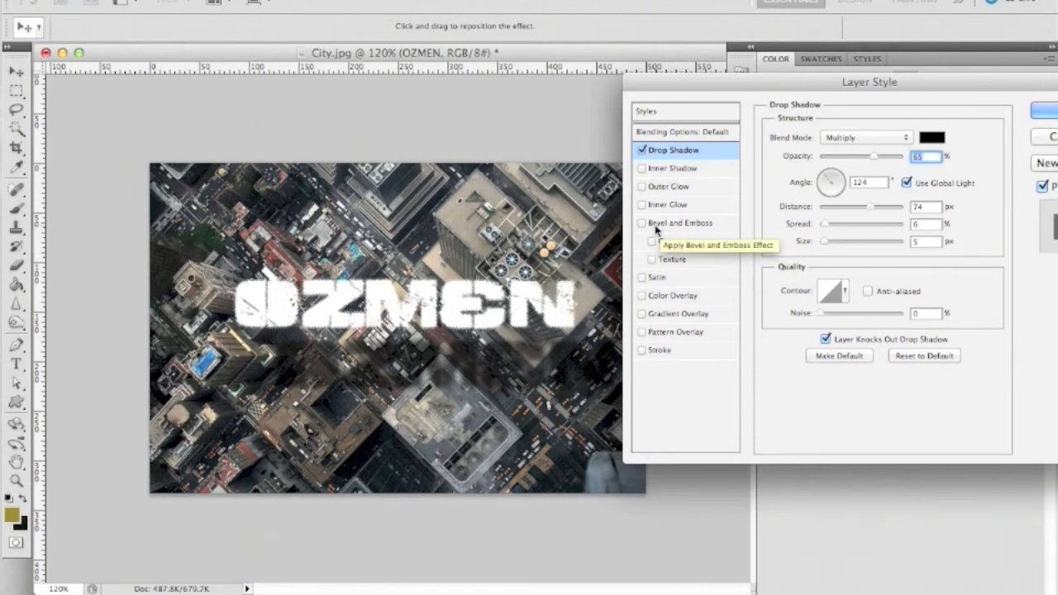
- Add a Pillow Emboss bevel to the text layer, apply the layer style, and shift the word slightly down and left
{"action": "left_click", "coordinate": [655, 226]}
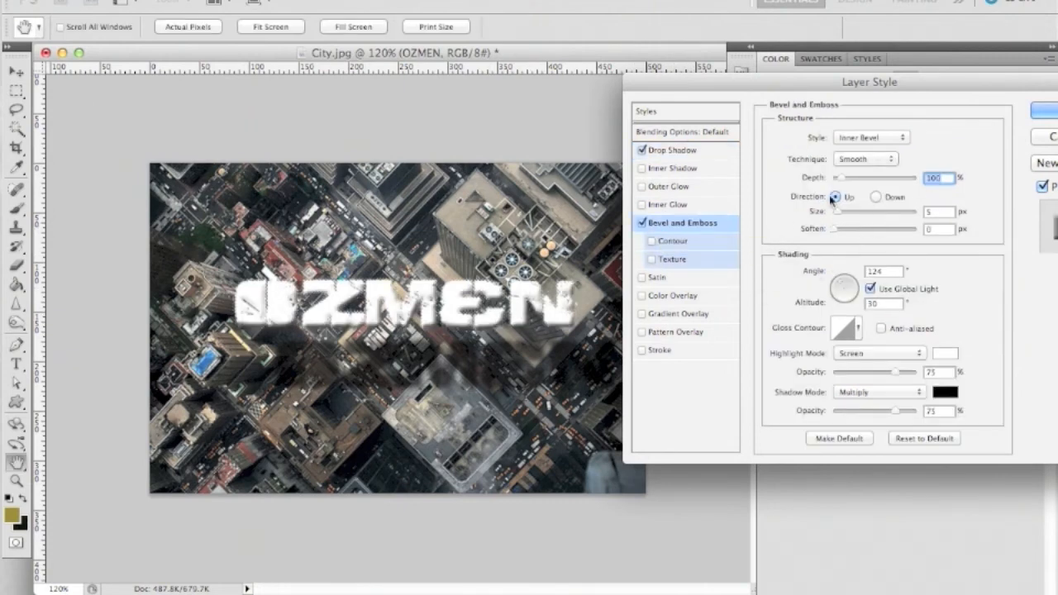
{"action": "left_click", "coordinate": [643, 223]}
{"action": "left_click", "coordinate": [643, 224]}
{"action": "left_click", "coordinate": [896, 139]}
{"action": "left_click", "coordinate": [886, 125]}
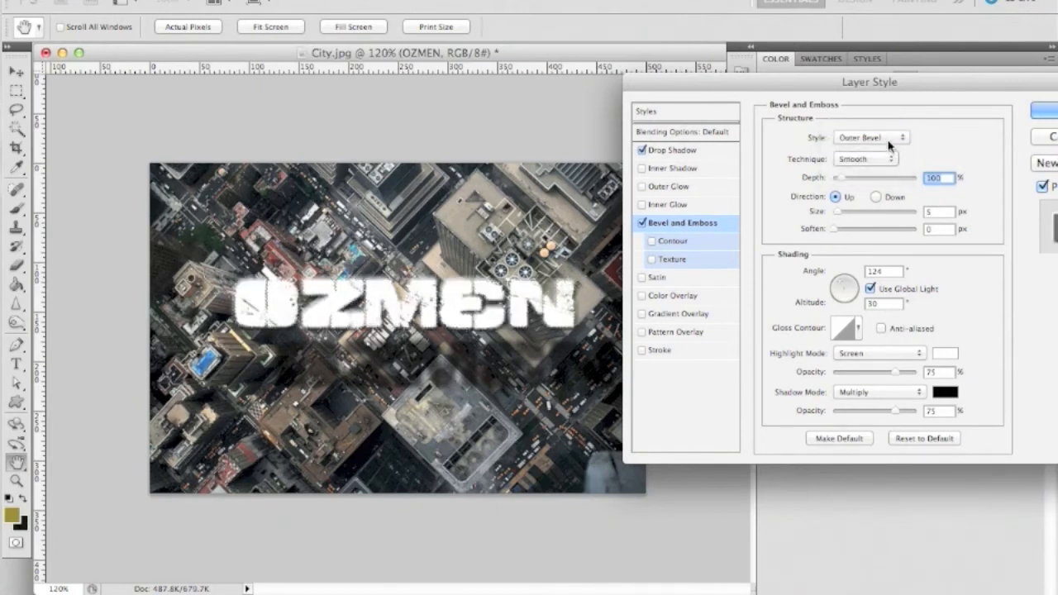
{"action": "left_click", "coordinate": [888, 141]}
{"action": "left_click", "coordinate": [878, 162]}
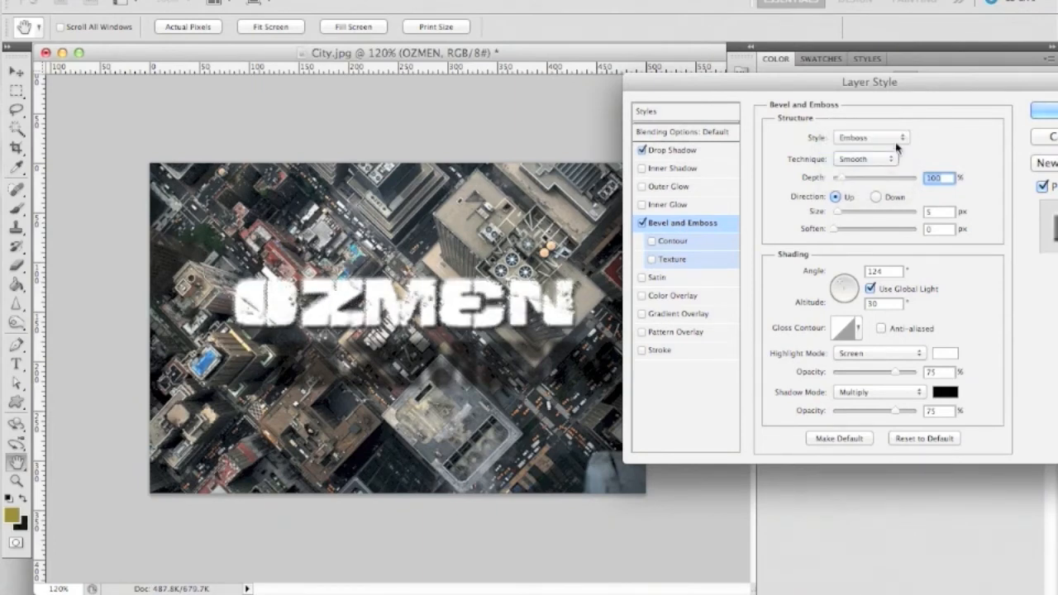
{"action": "left_click", "coordinate": [897, 141]}
{"action": "left_click", "coordinate": [881, 151]}
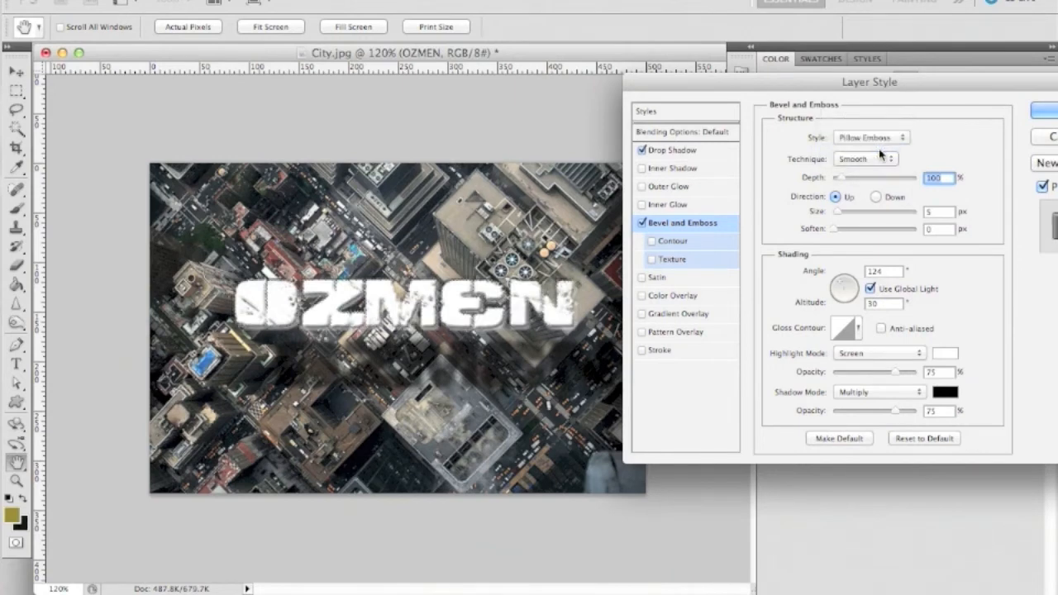
{"action": "left_click_drag", "start_coordinate": [1011, 85], "coordinate": [954, 78]}
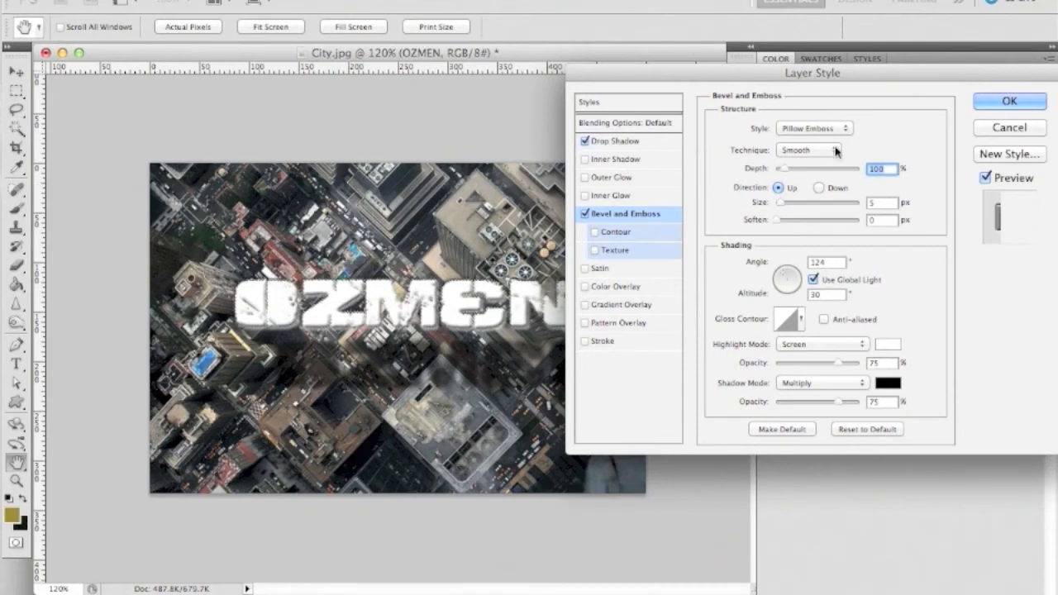
{"action": "key", "text": "Return"}
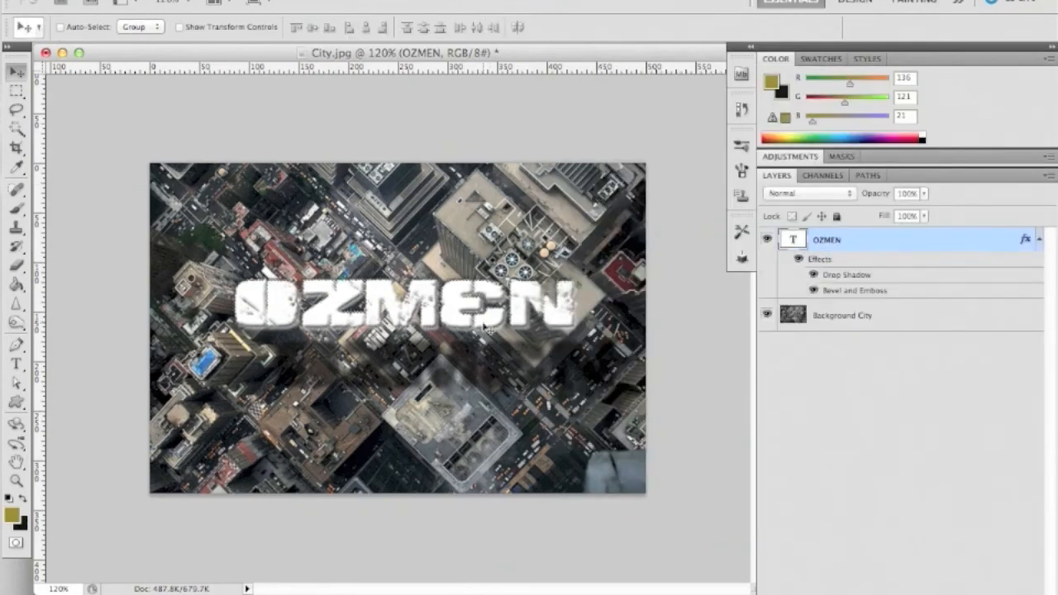
{"action": "mouse_move", "coordinate": [439, 300]}
{"action": "left_mouse_down"}
{"action": "mouse_move", "coordinate": [406, 312]}
{"action": "mouse_move", "coordinate": [425, 345]}
{"action": "mouse_move", "coordinate": [462, 323]}
{"action": "mouse_move", "coordinate": [434, 311]}
{"action": "left_mouse_up"}
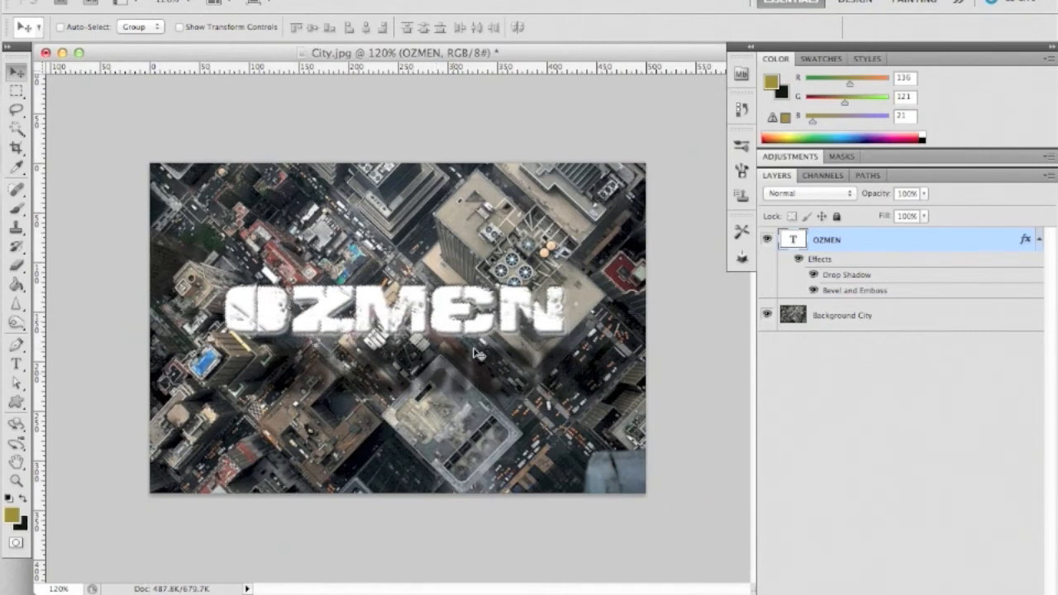
- Reopen the text layer's blending options and change the drop shadow to white with the Normal blend mode
{"action": "right_click", "coordinate": [1024, 242]}
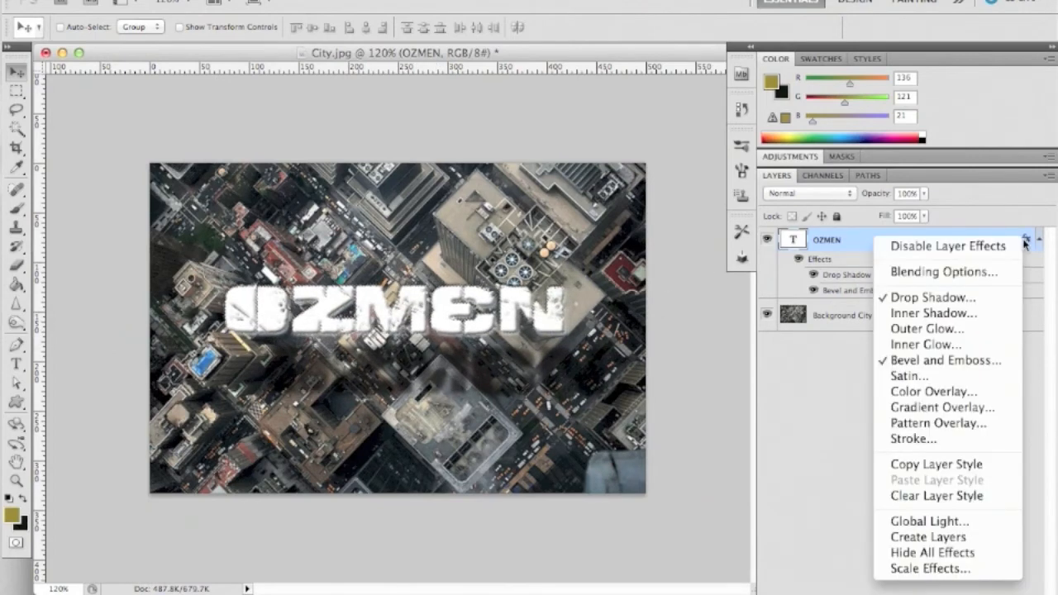
{"action": "left_click", "coordinate": [950, 273]}
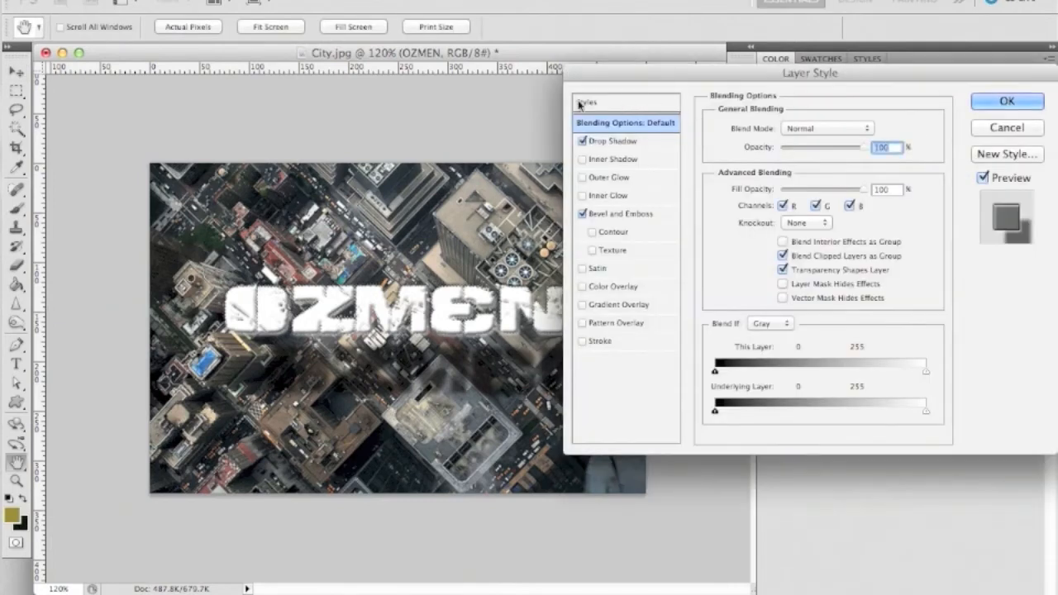
{"action": "left_click_drag", "start_coordinate": [622, 76], "coordinate": [670, 97]}
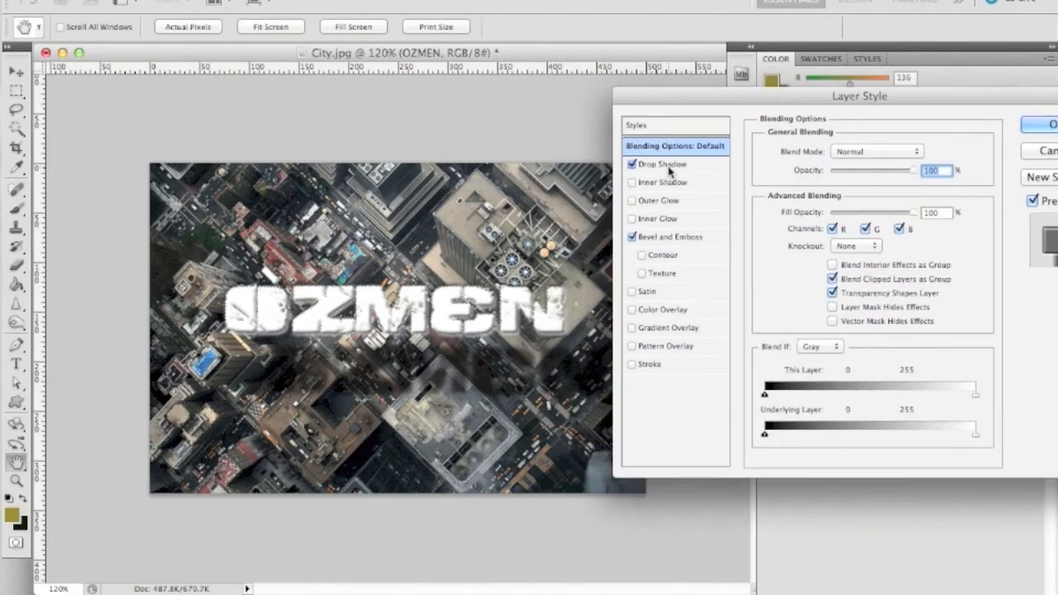
{"action": "left_click", "coordinate": [666, 164]}
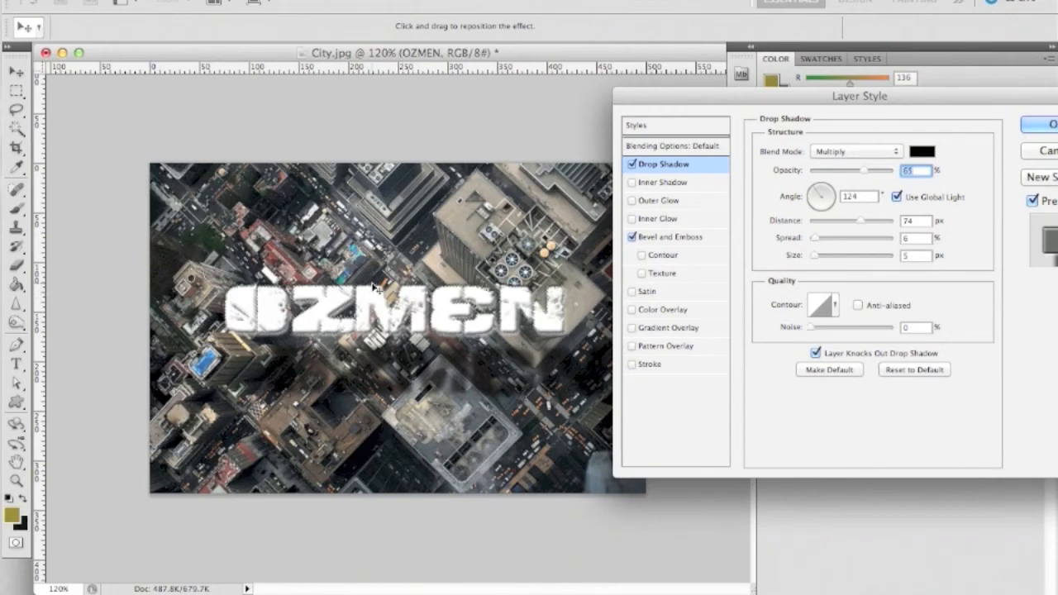
{"action": "left_click", "coordinate": [924, 152]}
{"action": "left_click_drag", "start_coordinate": [758, 248], "coordinate": [607, 168]}
{"action": "left_click", "coordinate": [959, 155]}
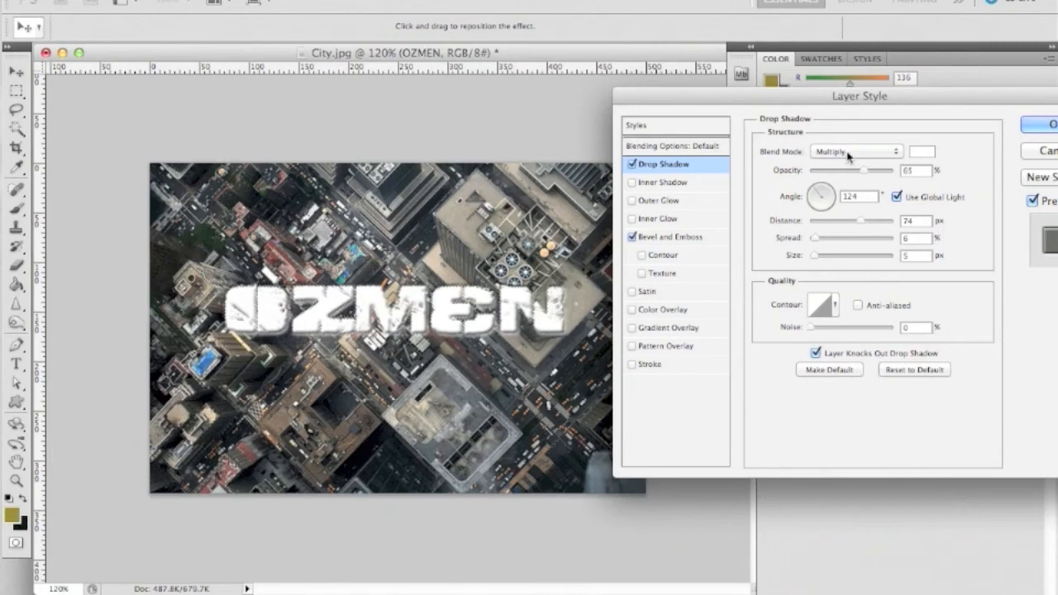
{"action": "left_click", "coordinate": [846, 152]}
{"action": "left_click", "coordinate": [842, 109]}
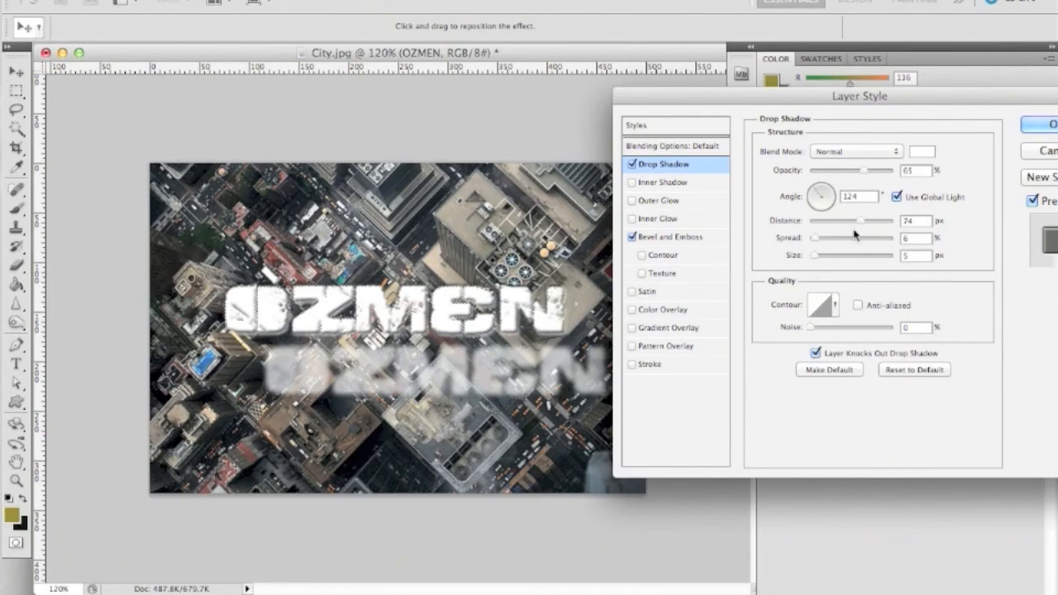
- Set the white drop shadow to 53 px distance, 7% spread, 4 px size and 49% opacity
{"action": "left_click_drag", "start_coordinate": [859, 224], "coordinate": [814, 261]}
{"action": "left_click_drag", "start_coordinate": [864, 171], "coordinate": [851, 175]}
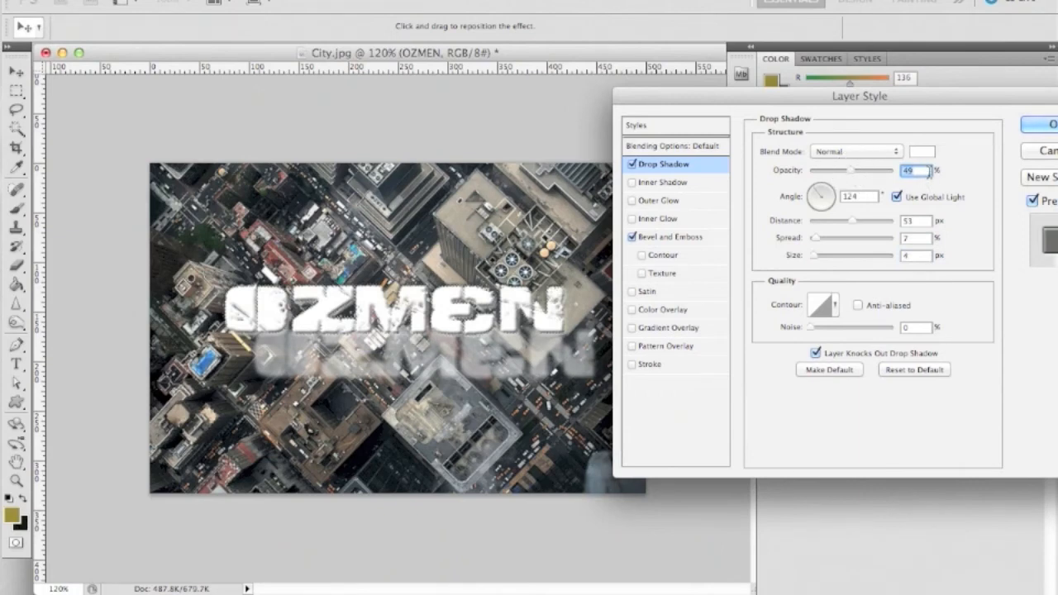
- Move the white drop shadow closer to the text, at a 130° angle and 38 px distance, and apply the layer style
{"action": "left_click_drag", "start_coordinate": [385, 365], "coordinate": [381, 350]}
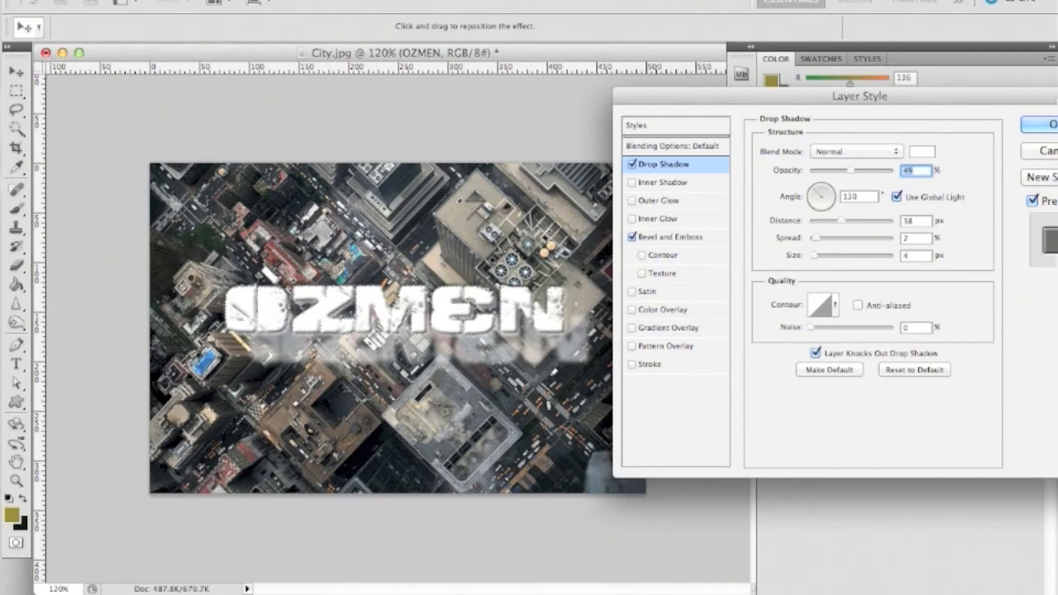
{"action": "left_click", "coordinate": [1040, 125]}
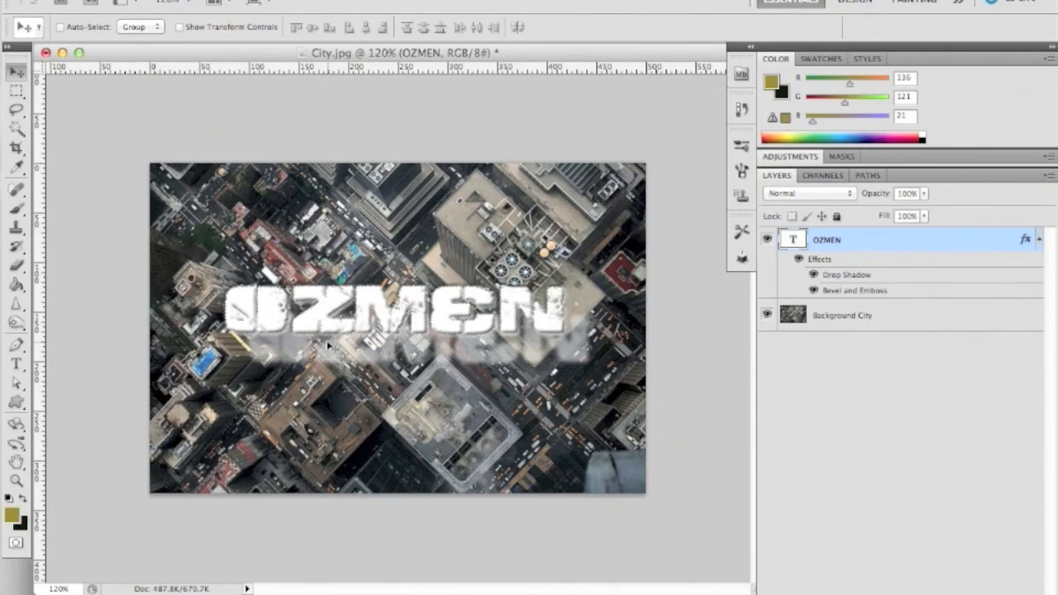
- Enlarge the document window and set the image zoom to 130% to examine the white shadow effect
{"action": "key", "text": "super+equal"}
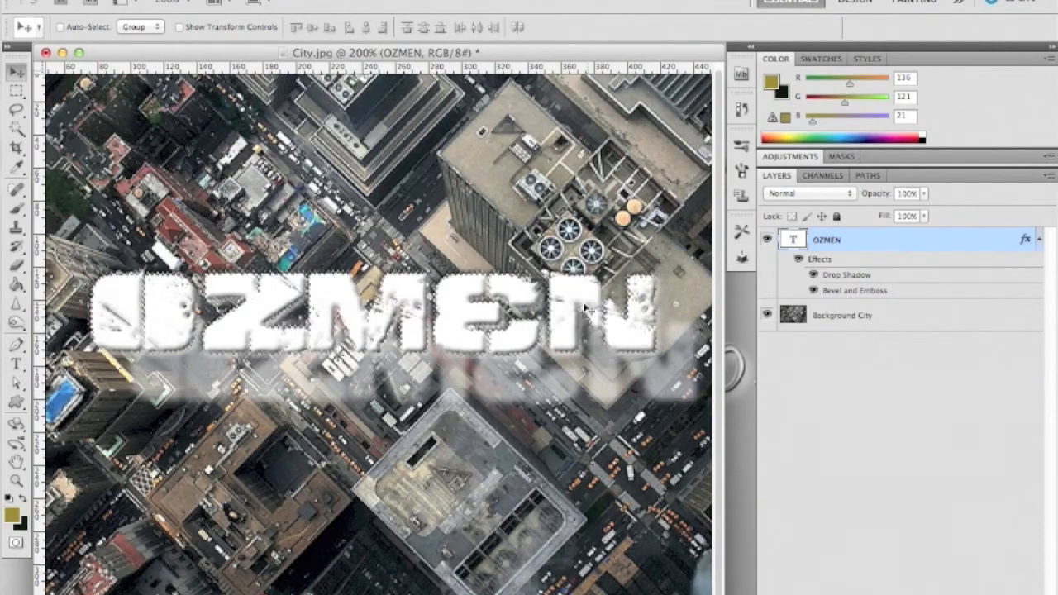
{"action": "key", "text": "super+minus"}
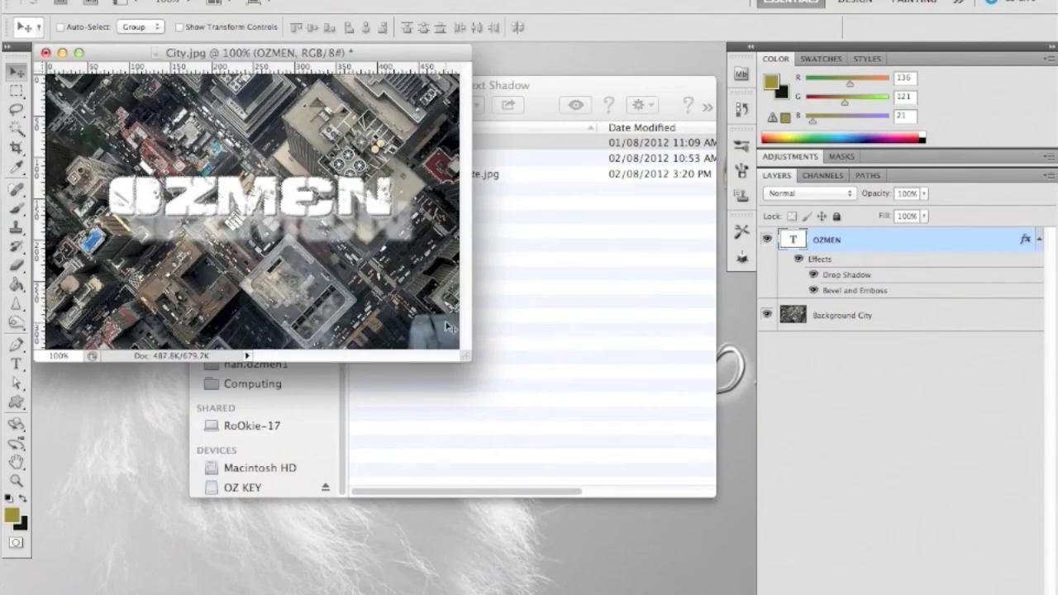
{"action": "left_click_drag", "start_coordinate": [465, 354], "coordinate": [752, 564]}
{"action": "left_click", "coordinate": [58, 564]}
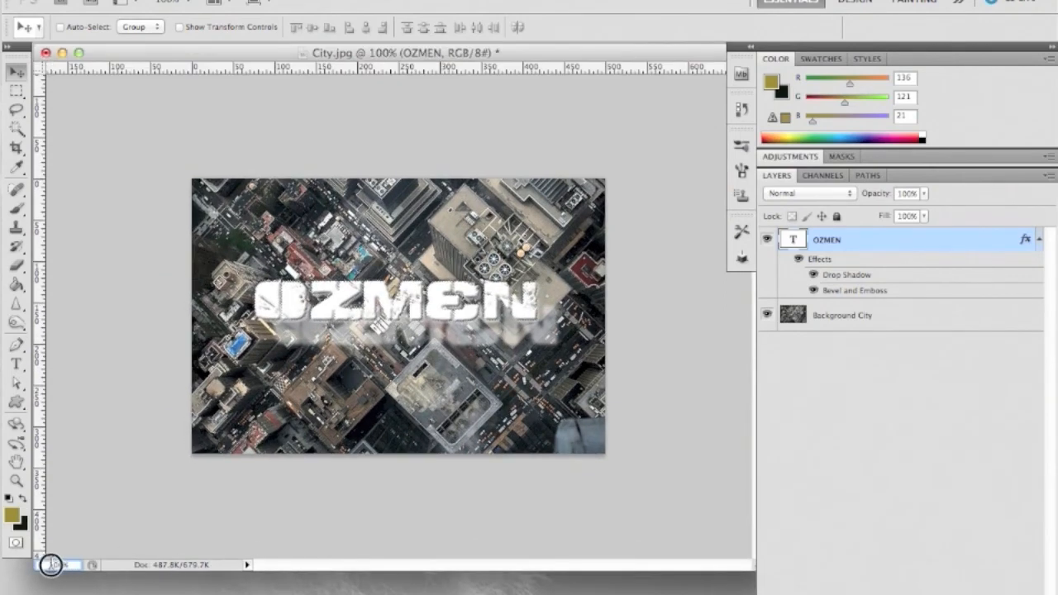
{"action": "type", "text": "1"}
{"action": "key", "text": "Return"}
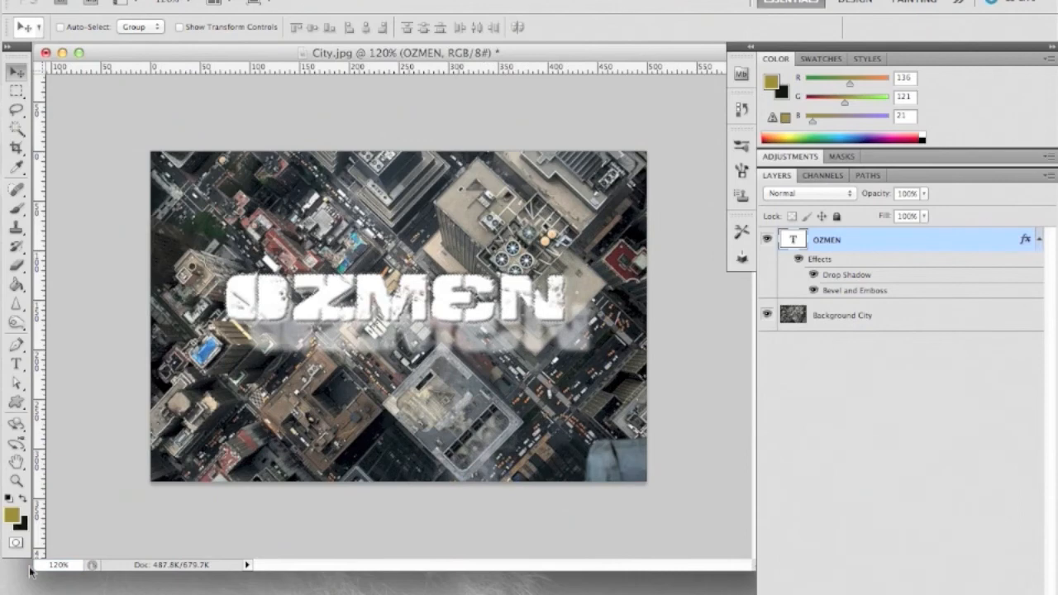
{"action": "left_click", "coordinate": [71, 562]}
{"action": "type", "text": "130"}
{"action": "key", "text": "Return"}
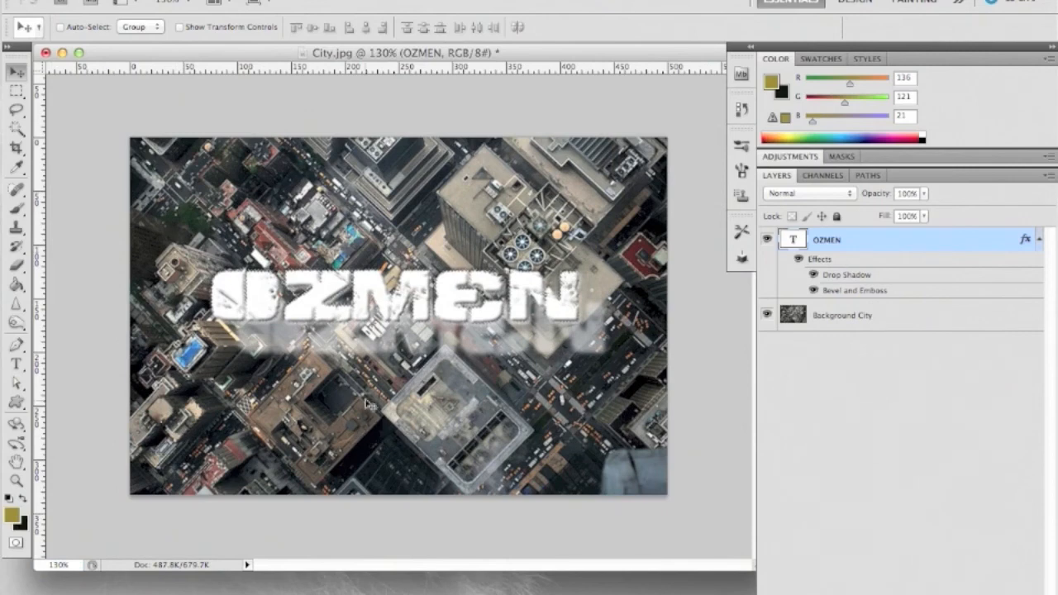
- Change the font of the whole word to West Test and move the text slightly up on the image
{"action": "key", "text": "t"}
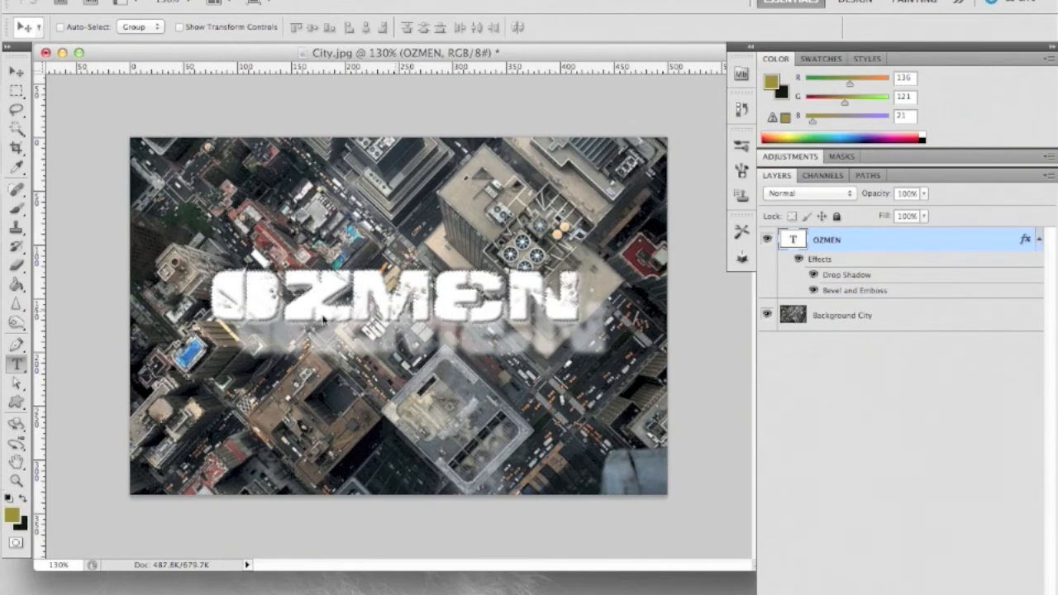
{"action": "left_click", "coordinate": [17, 365]}
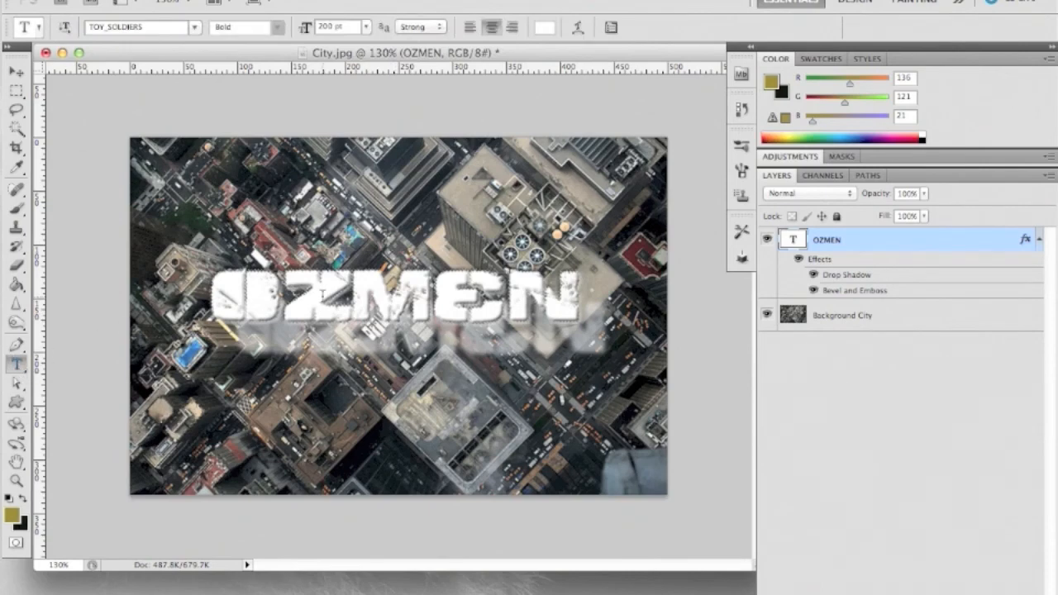
{"action": "left_click", "coordinate": [397, 295]}
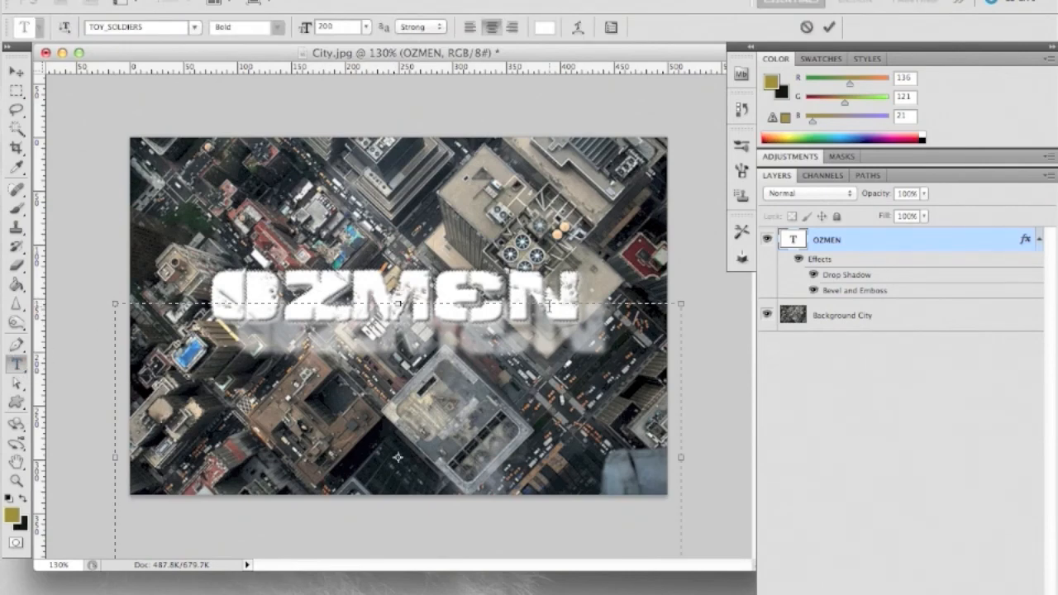
{"action": "left_click_drag", "start_coordinate": [583, 304], "coordinate": [145, 295]}
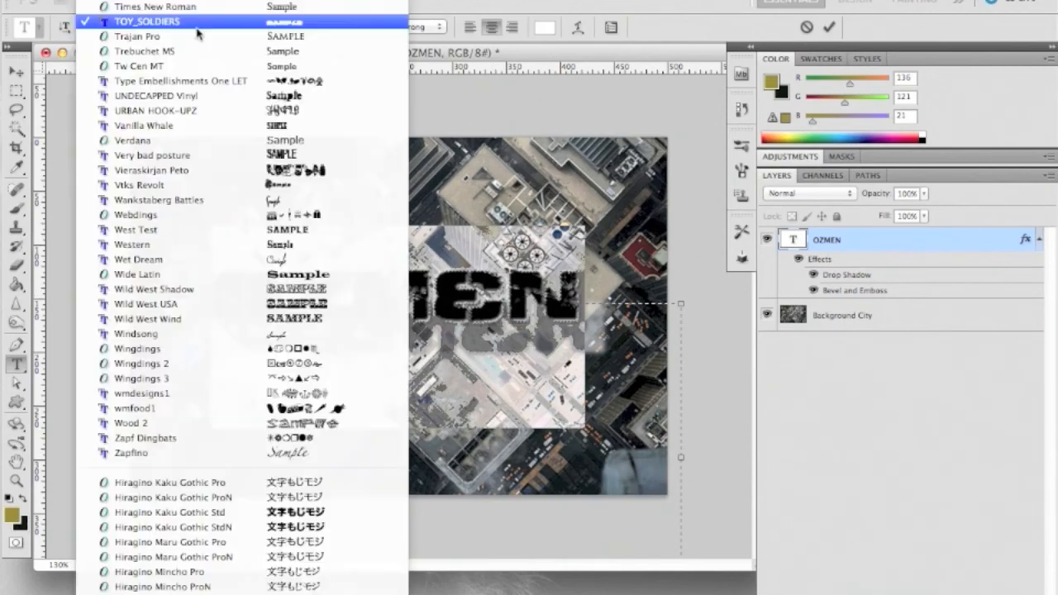
{"action": "left_click", "coordinate": [195, 28]}
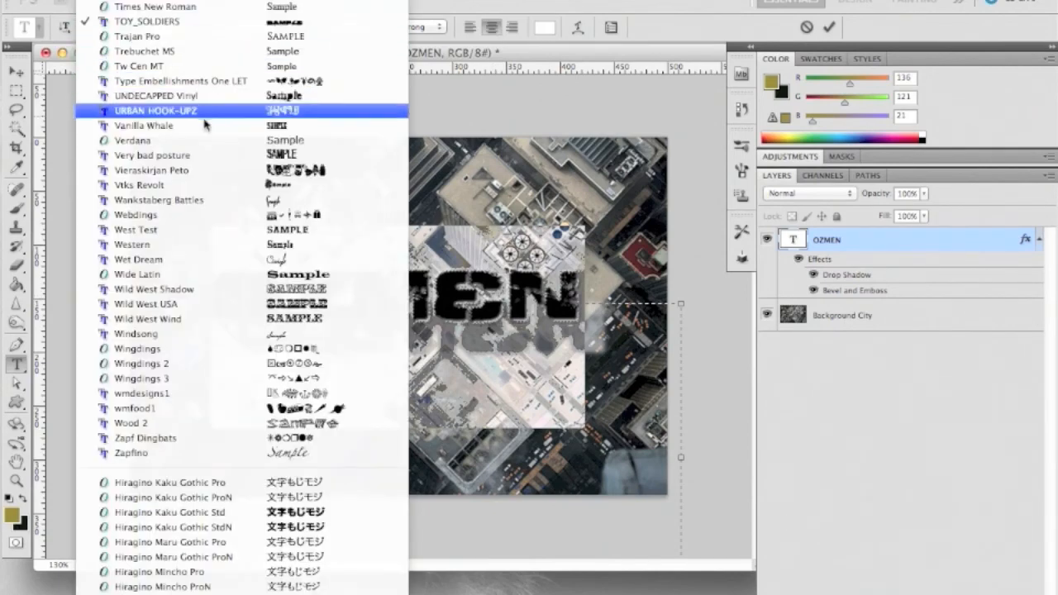
{"action": "left_click", "coordinate": [248, 229]}
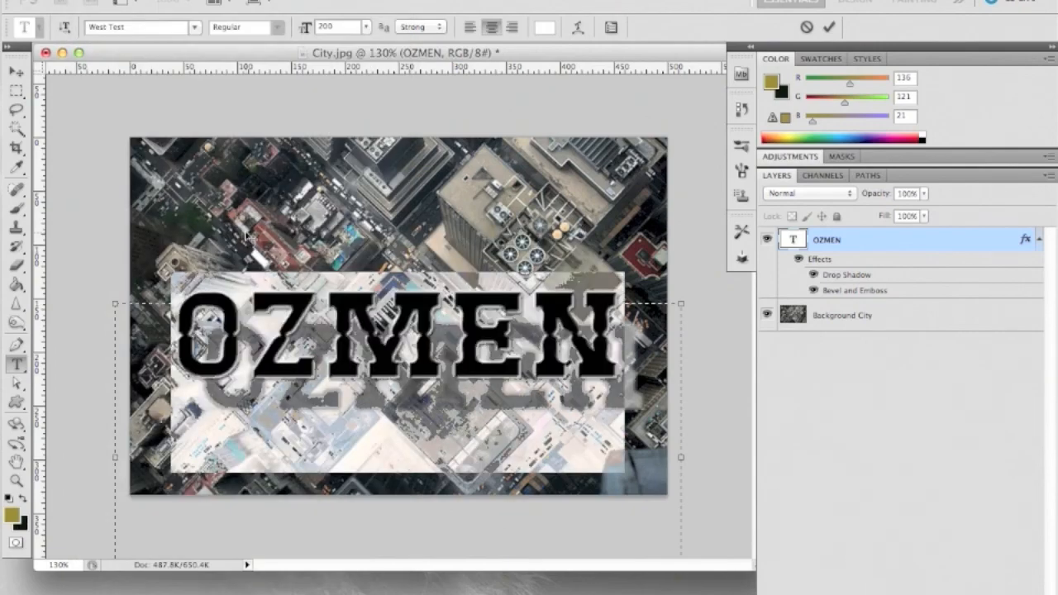
{"action": "left_click", "coordinate": [17, 71]}
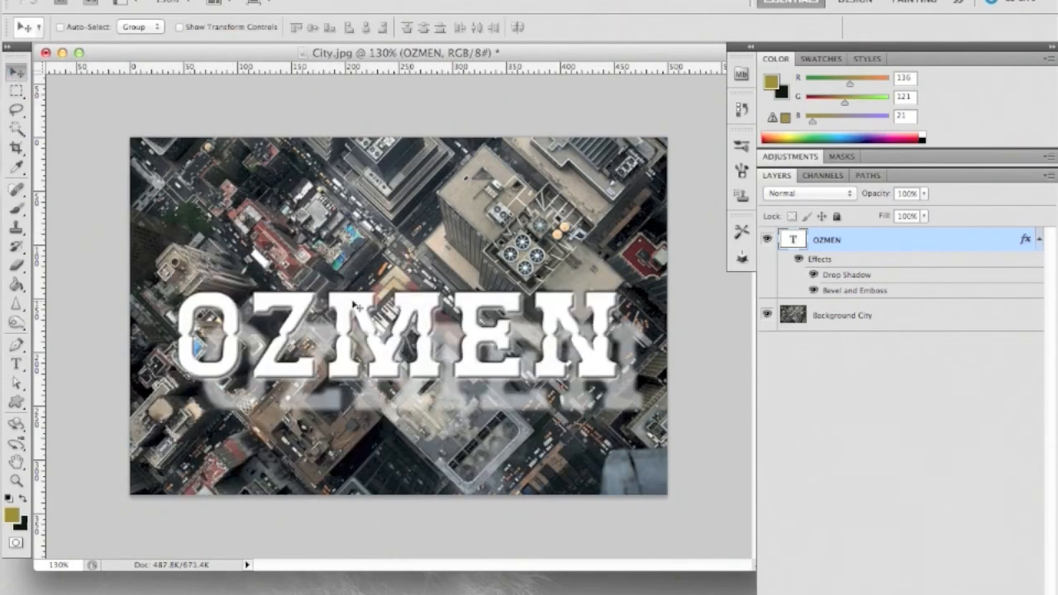
{"action": "left_click_drag", "start_coordinate": [398, 331], "coordinate": [400, 310]}
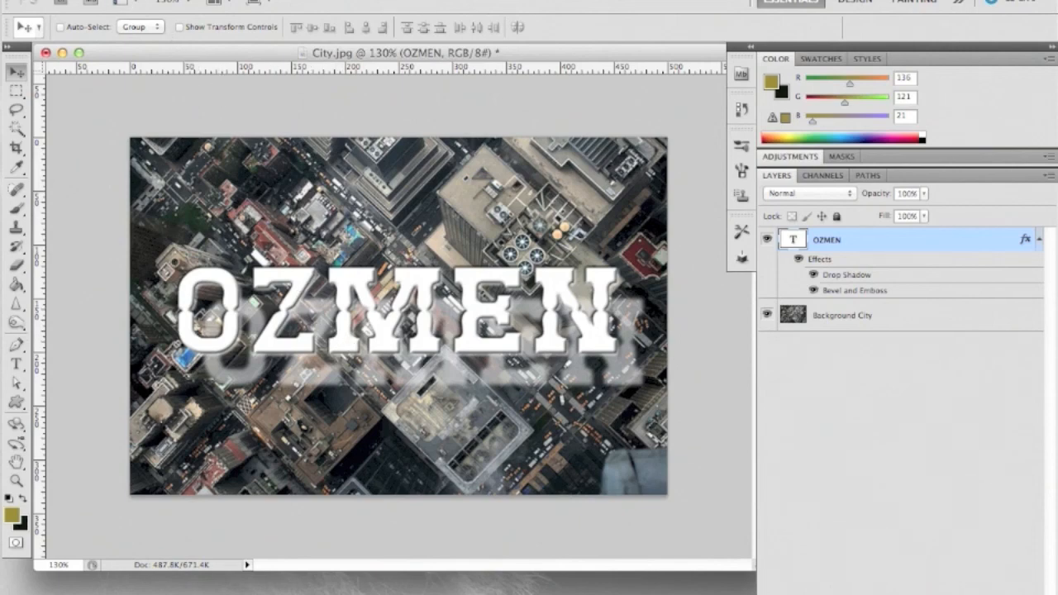
- Place clouds.jpg from the 5. Photoshop Text Shadow folder on the OZ KEY drive into the city document
{"action": "left_click", "coordinate": [130, 2]}
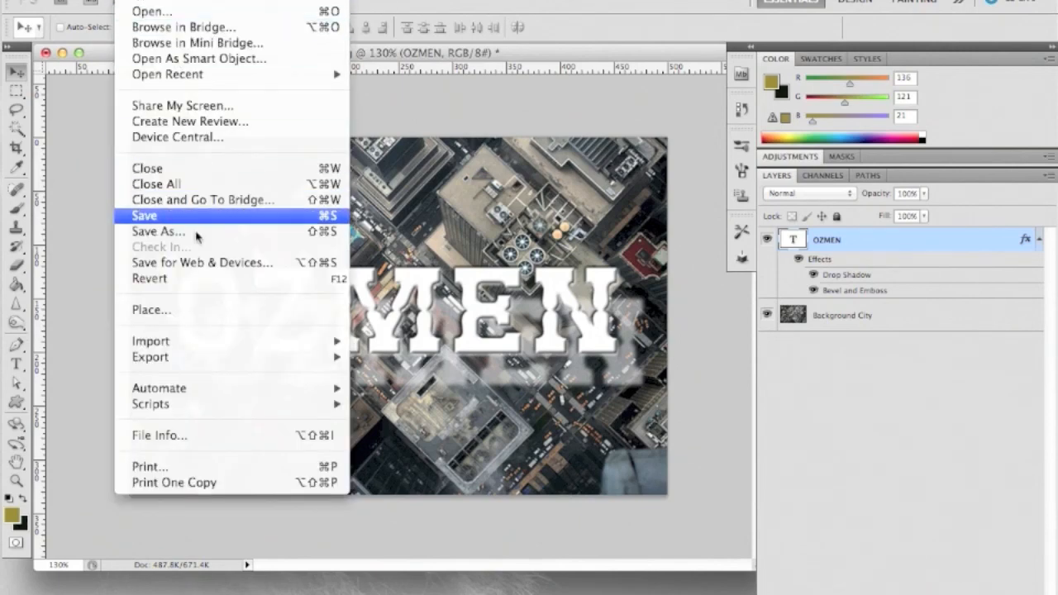
{"action": "left_click", "coordinate": [182, 311]}
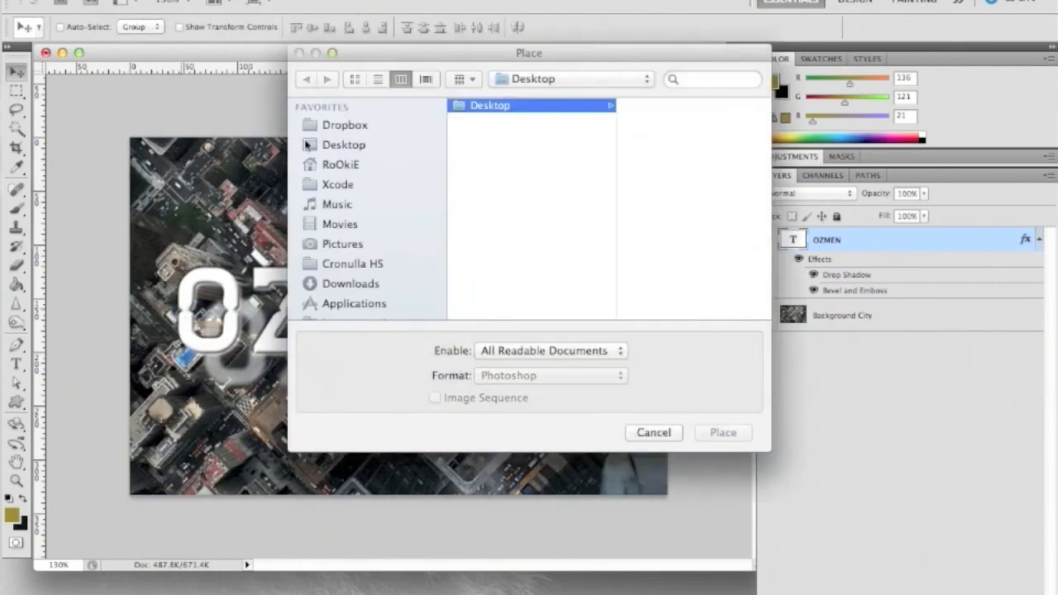
{"action": "scroll", "coordinate": [345, 200], "scroll_direction": "down", "scroll_amount": 2}
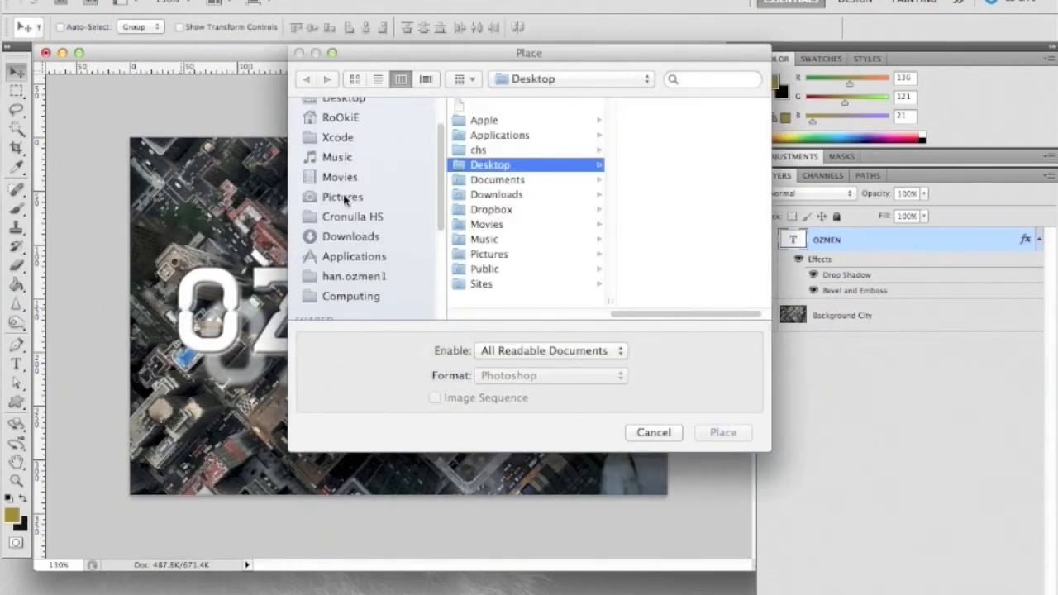
{"action": "scroll", "coordinate": [346, 200], "scroll_direction": "down", "scroll_amount": 5}
{"action": "left_click", "coordinate": [350, 229]}
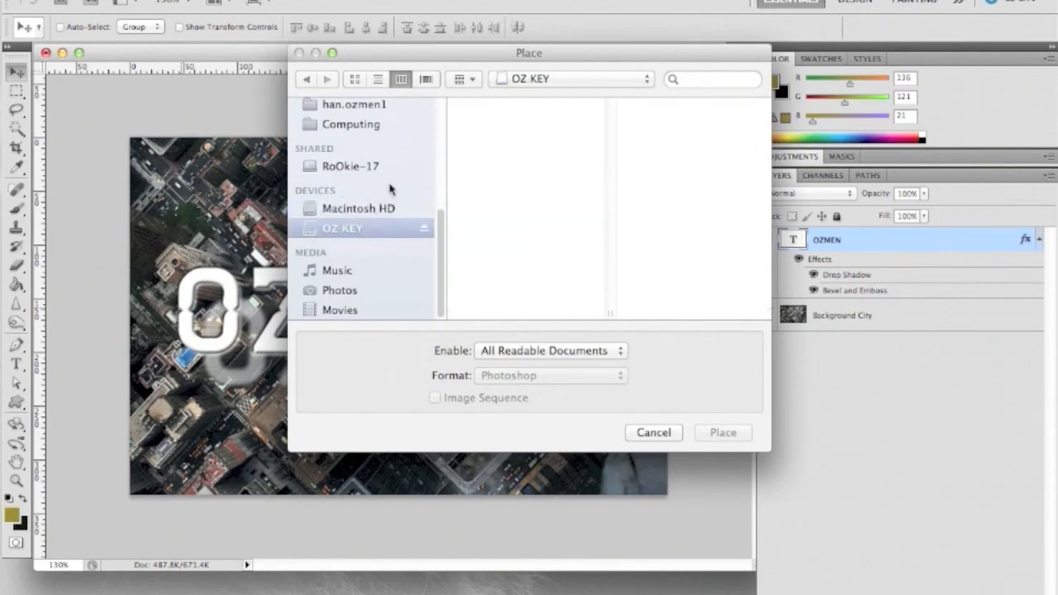
{"action": "left_click", "coordinate": [521, 213]}
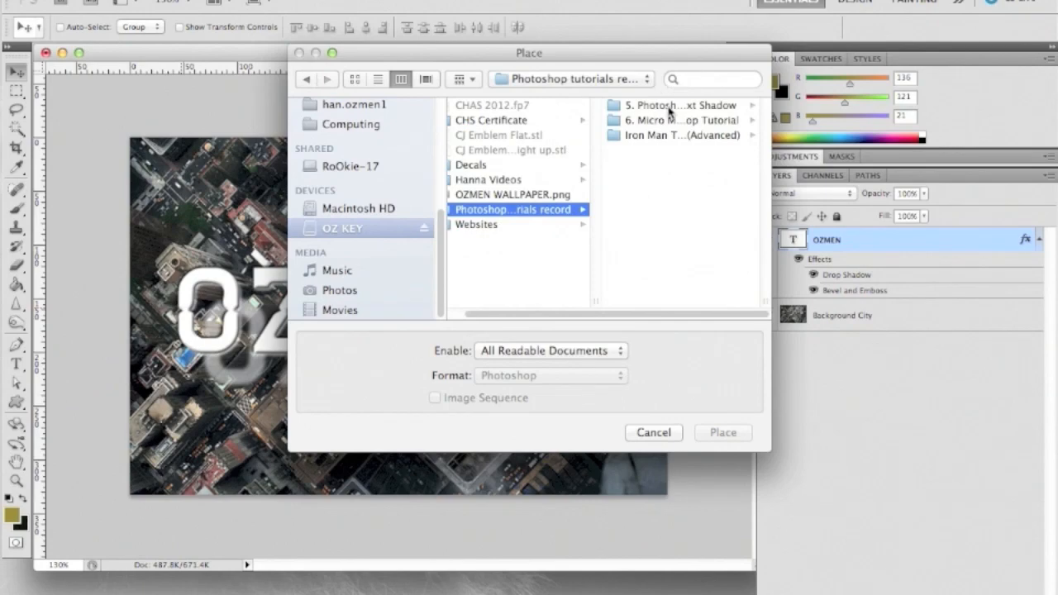
{"action": "left_click", "coordinate": [669, 110]}
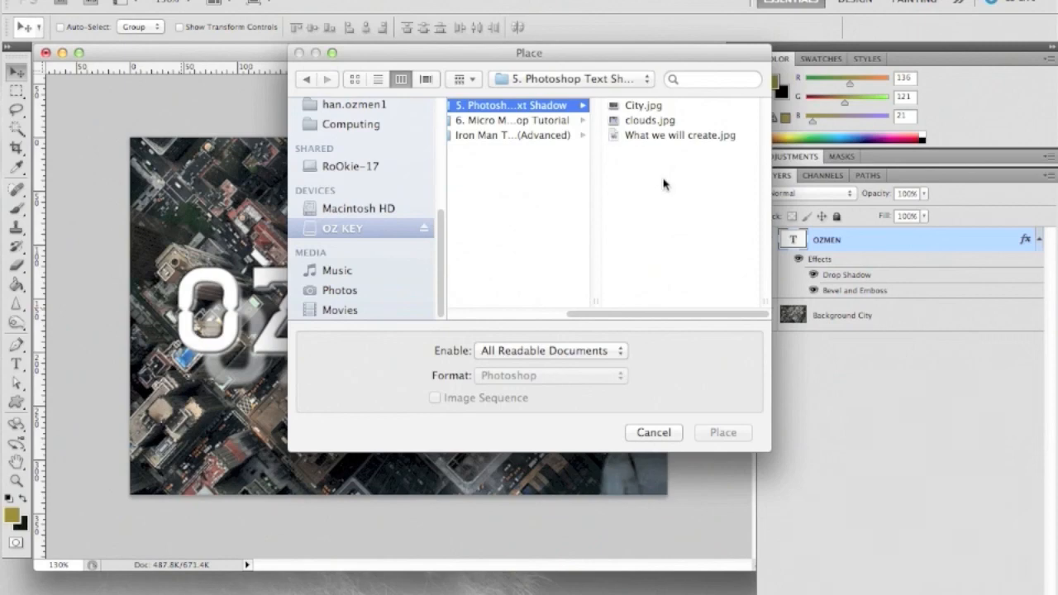
{"action": "left_click", "coordinate": [635, 120]}
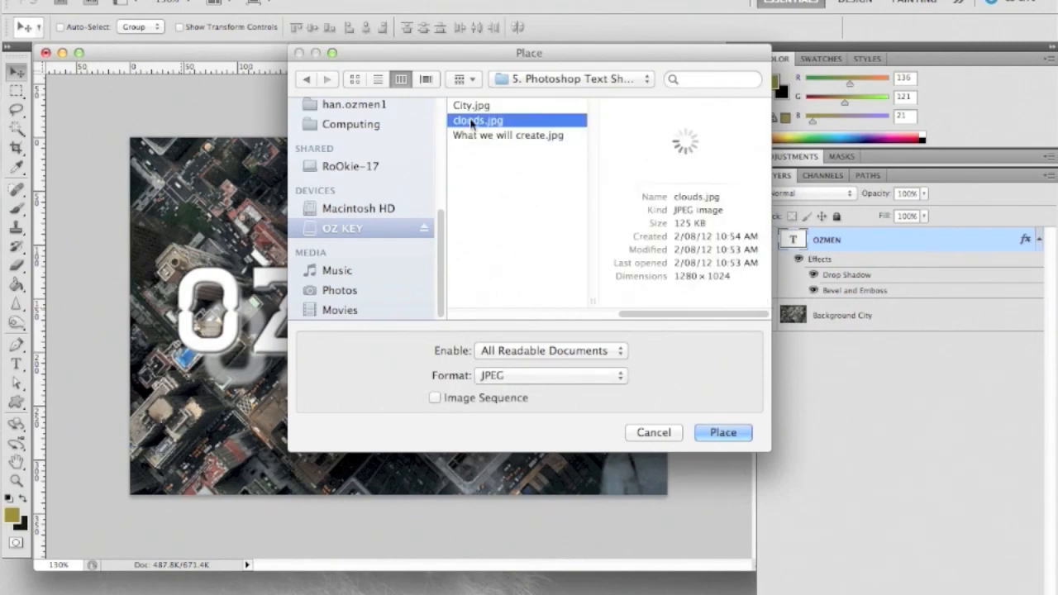
{"action": "left_click", "coordinate": [727, 431]}
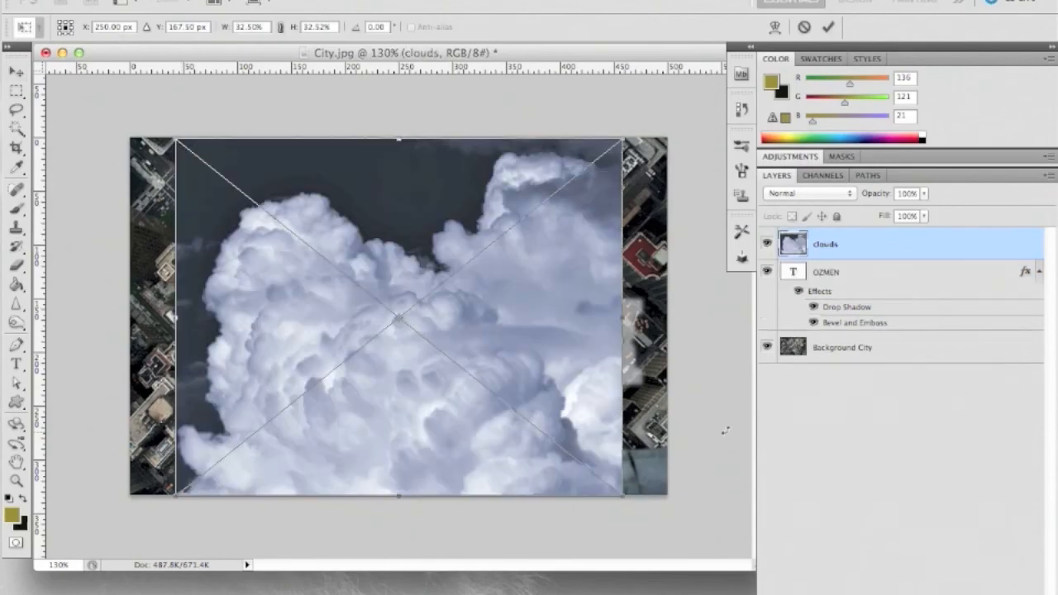